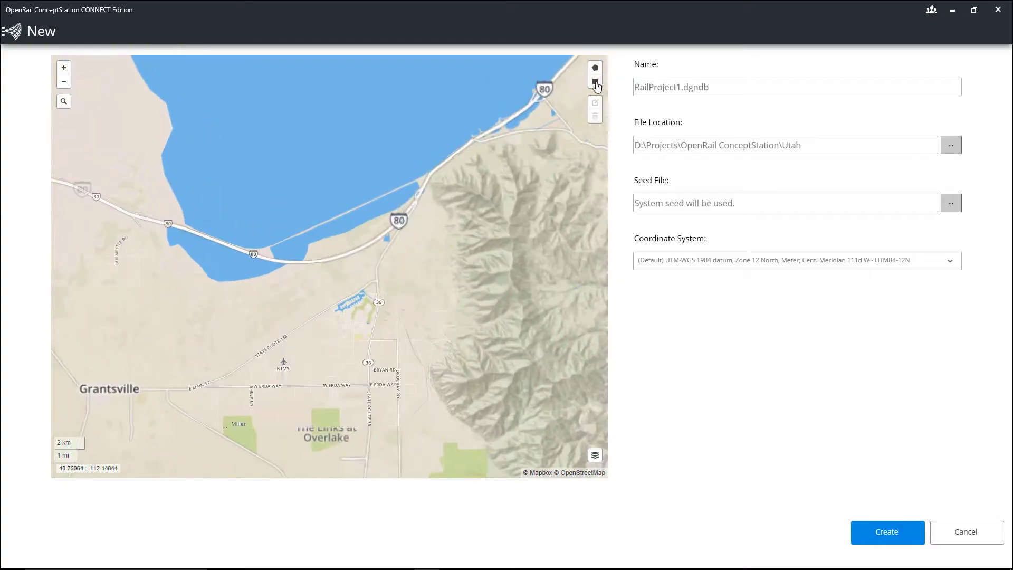
Step: Outline a four-sided project area along the I-80 lakeshore and create the project RailProject1.dgndb
click(596, 67)
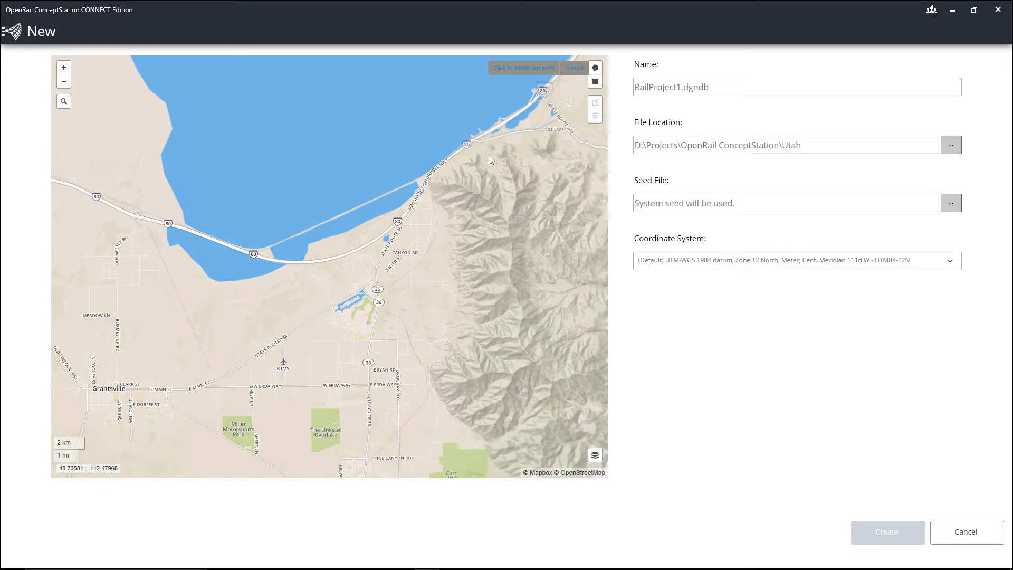
drag(472, 185, 389, 240)
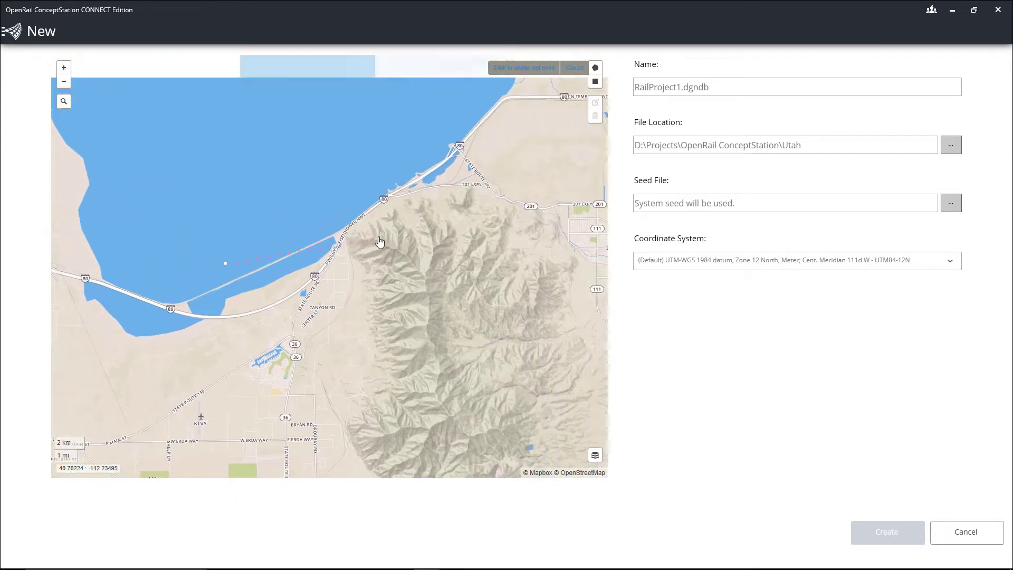
click(472, 110)
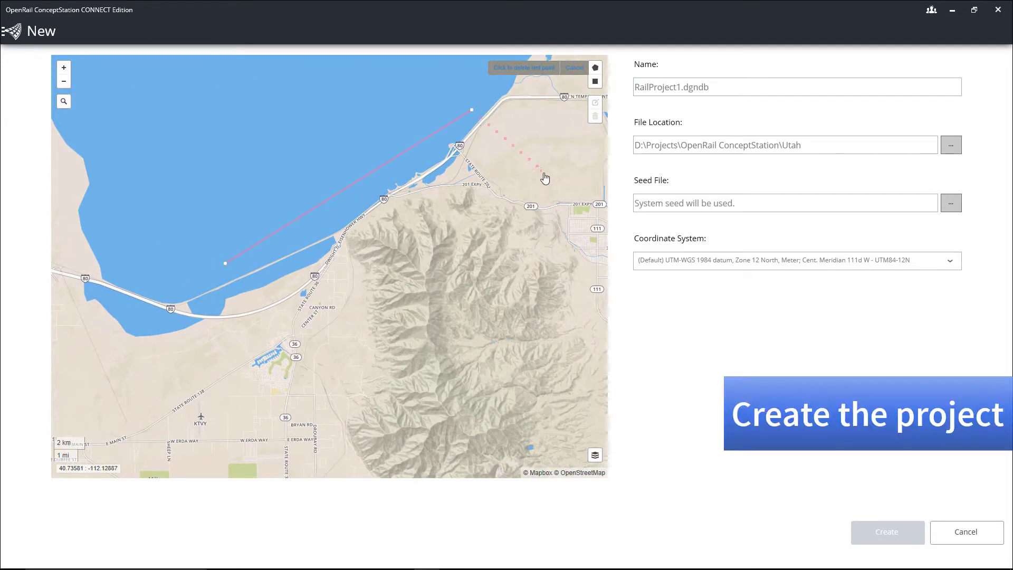
click(542, 176)
click(284, 350)
click(226, 265)
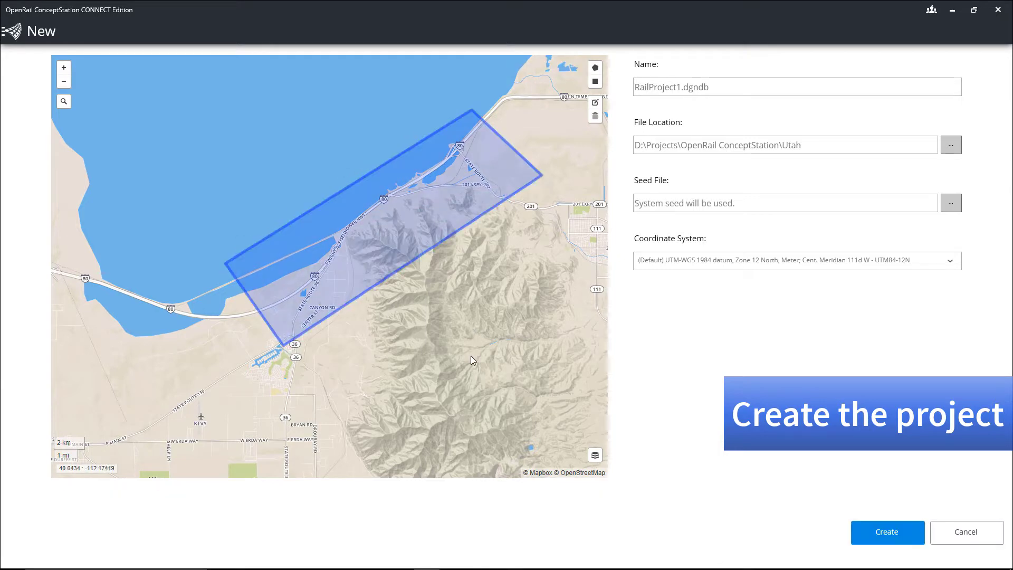
click(886, 532)
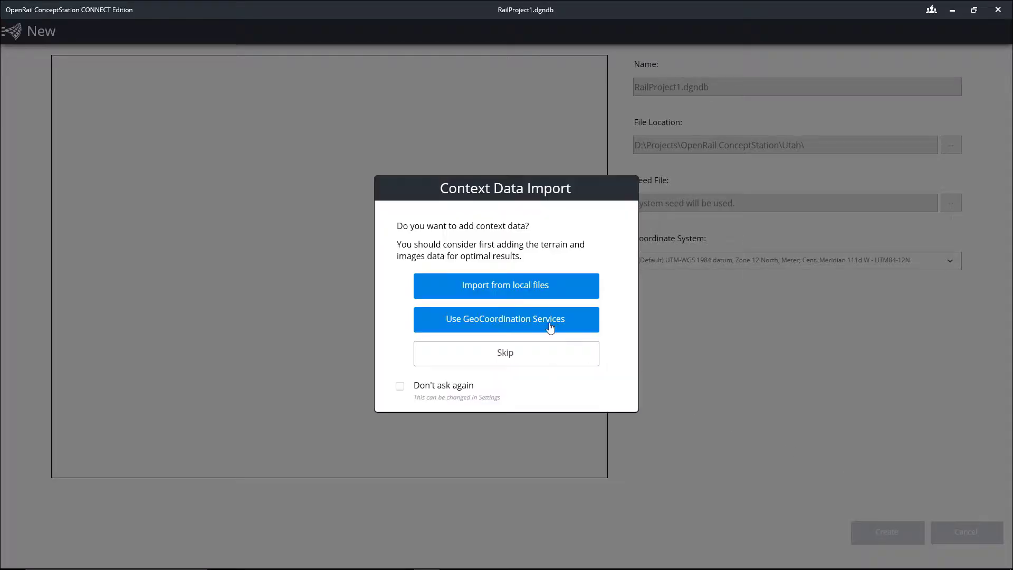
Step: Request terrain and imagery context data through GeoCoordination Services and download and import both at High resolution
click(550, 328)
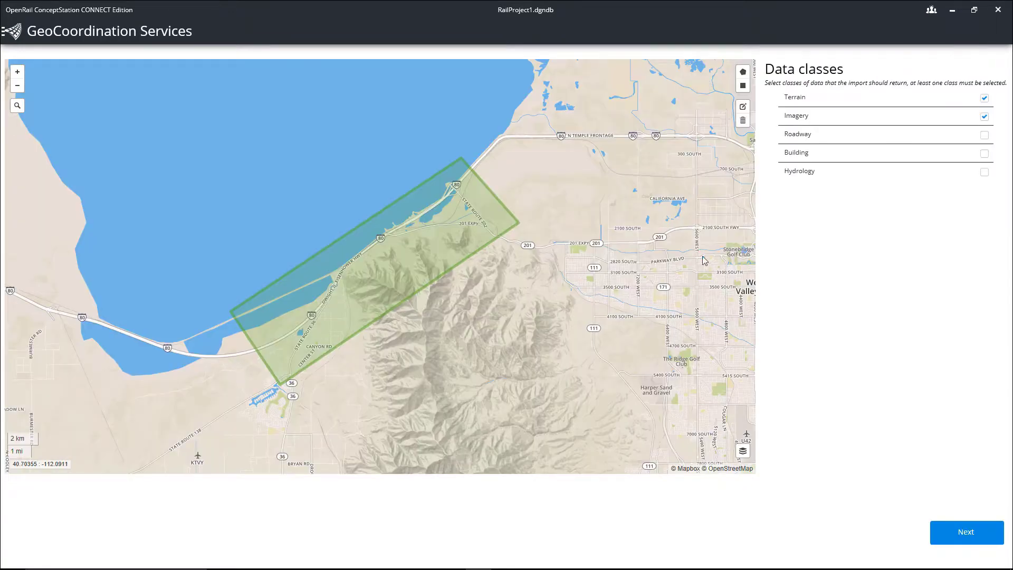
click(958, 529)
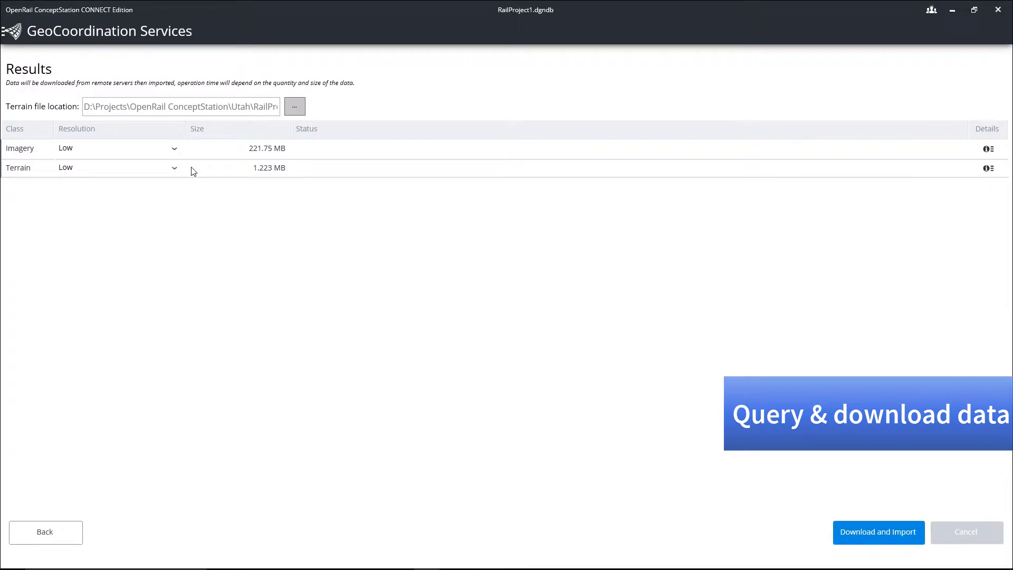
click(177, 150)
click(127, 205)
click(173, 174)
click(885, 533)
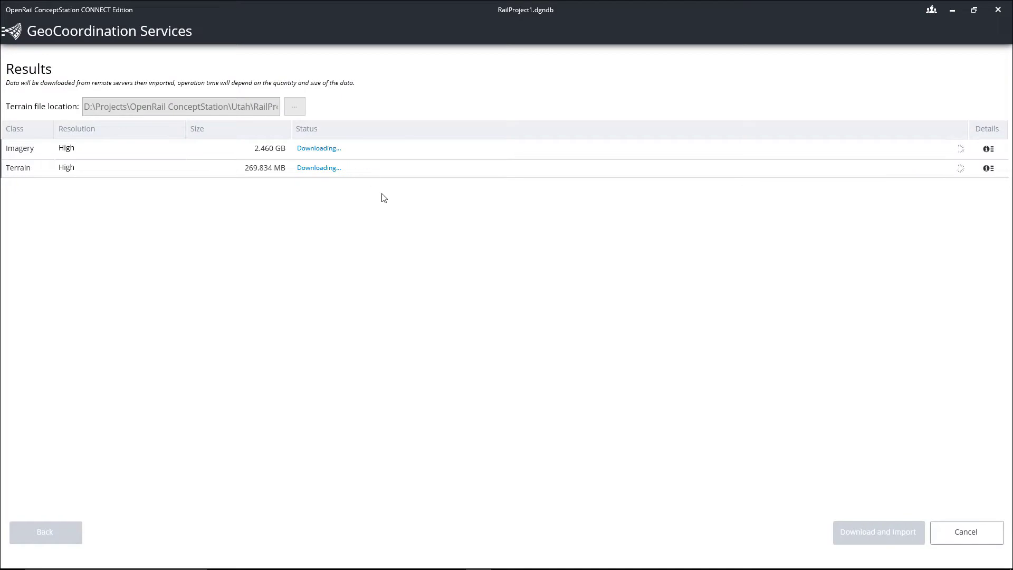
click(334, 149)
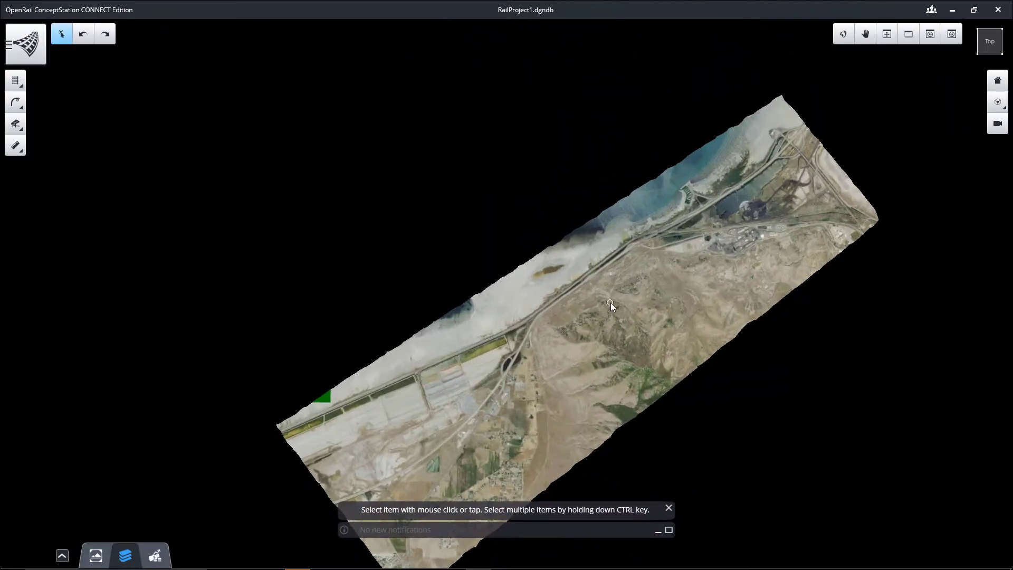
Step: Examine the imported terrain mesh and draped imagery in 3D around the lakeshore and mountains
scroll(598, 326, up, 5)
click(844, 36)
drag(507, 401, 701, 313)
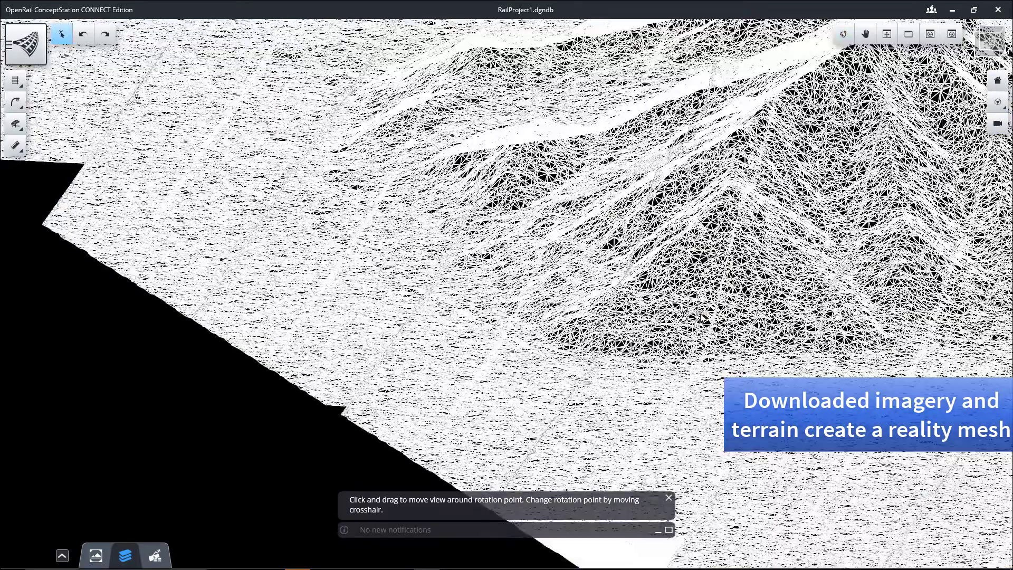
click(841, 35)
drag(660, 317, 510, 334)
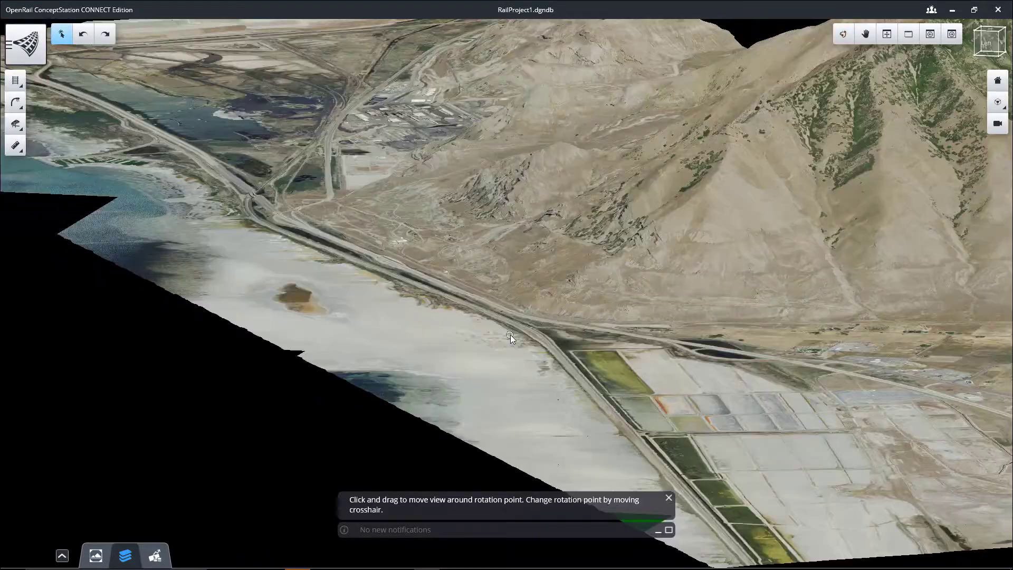
drag(511, 334, 509, 366)
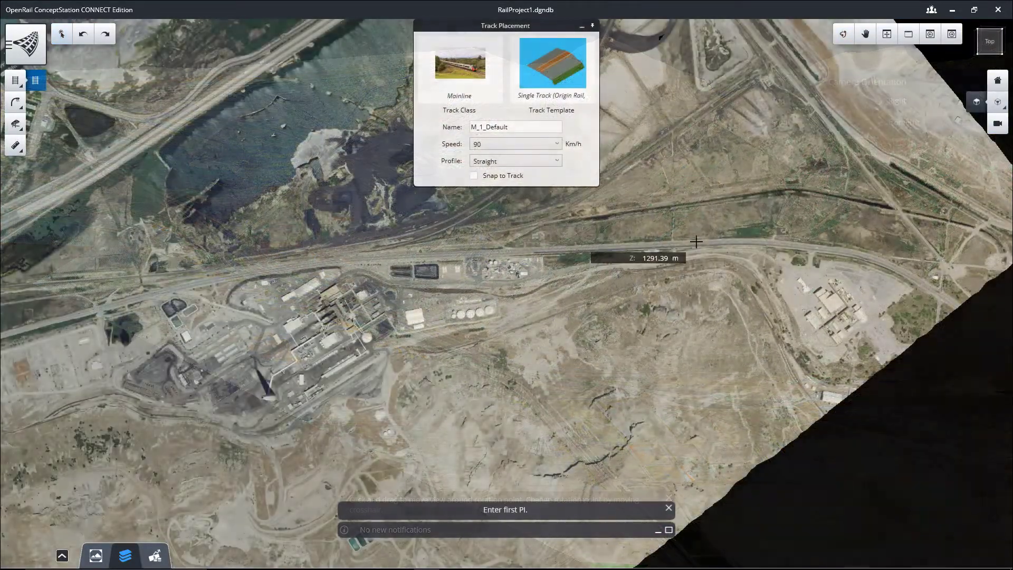
Step: Start a Mainline single track at 90 km/h with a Straight profile, laying points from the industrial plant southwest beside the lakeshore highway
click(696, 242)
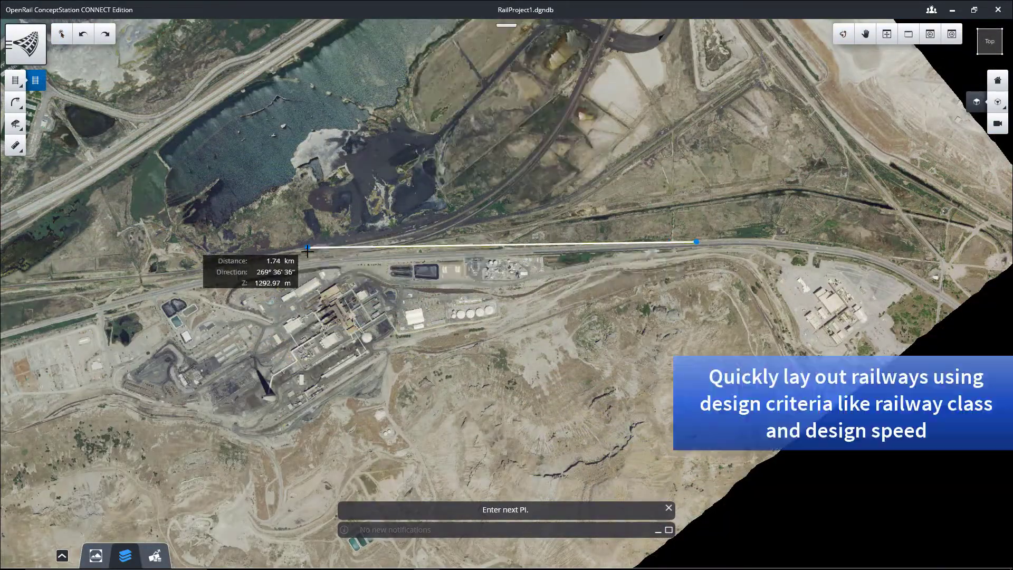
click(308, 265)
middle_drag(234, 242, 791, 144)
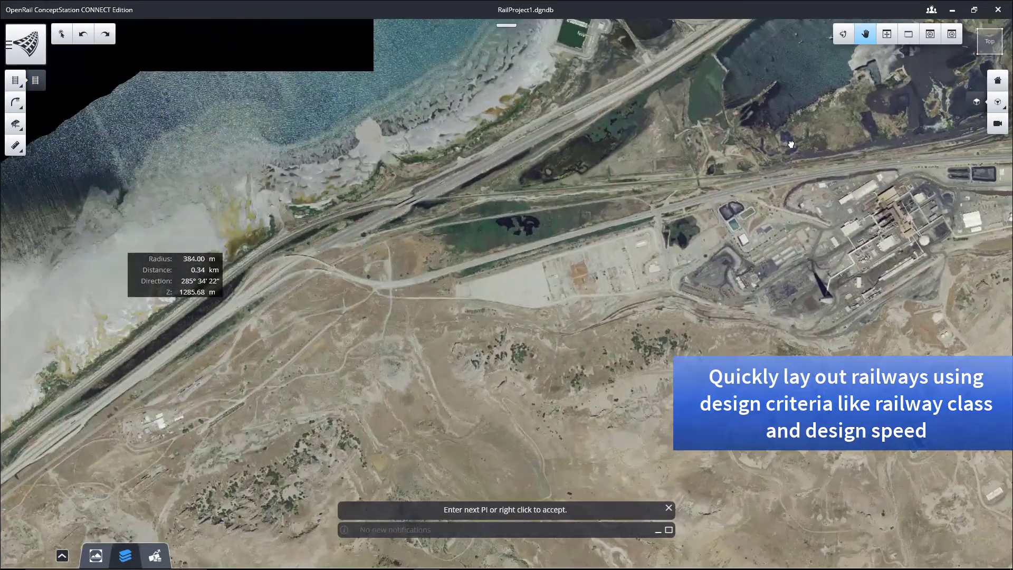
click(221, 331)
middle_drag(235, 304, 780, 70)
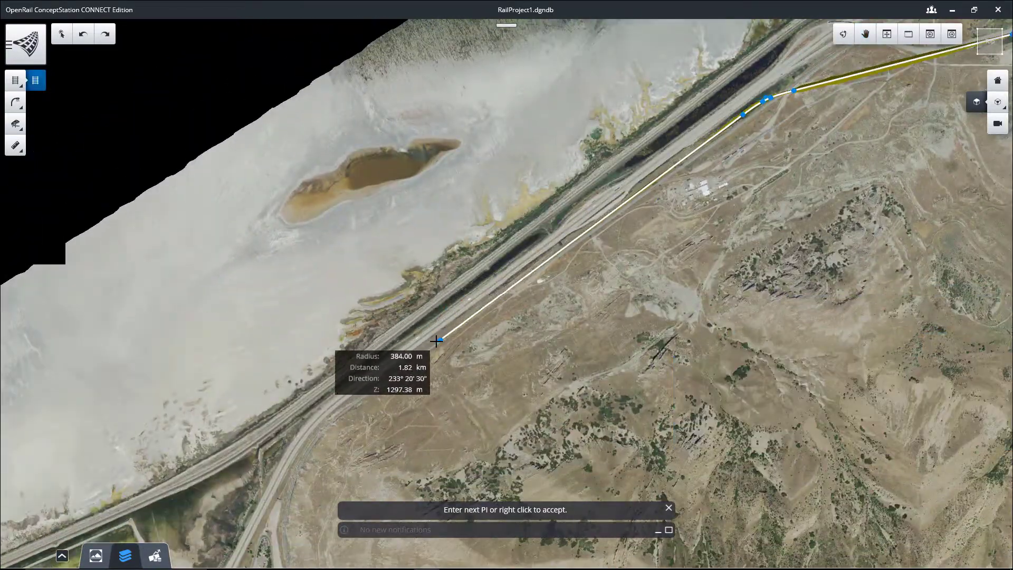
Step: Continue the track south past the highway interchange, turn it west across the evaporation ponds, and accept the alignment
middle_drag(432, 320, 649, 32)
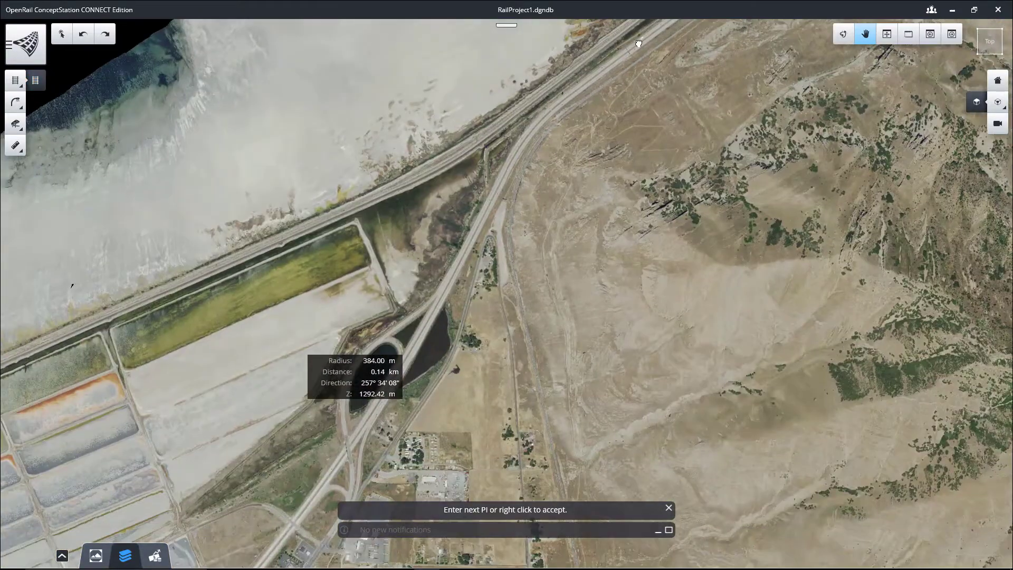
middle_drag(482, 367, 544, 229)
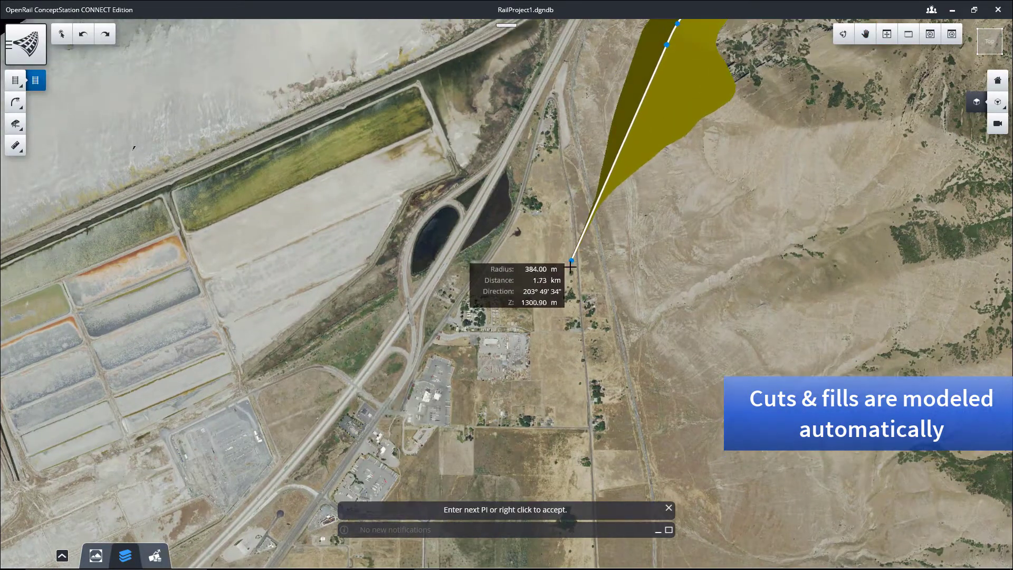
click(556, 330)
middle_drag(318, 415, 684, 251)
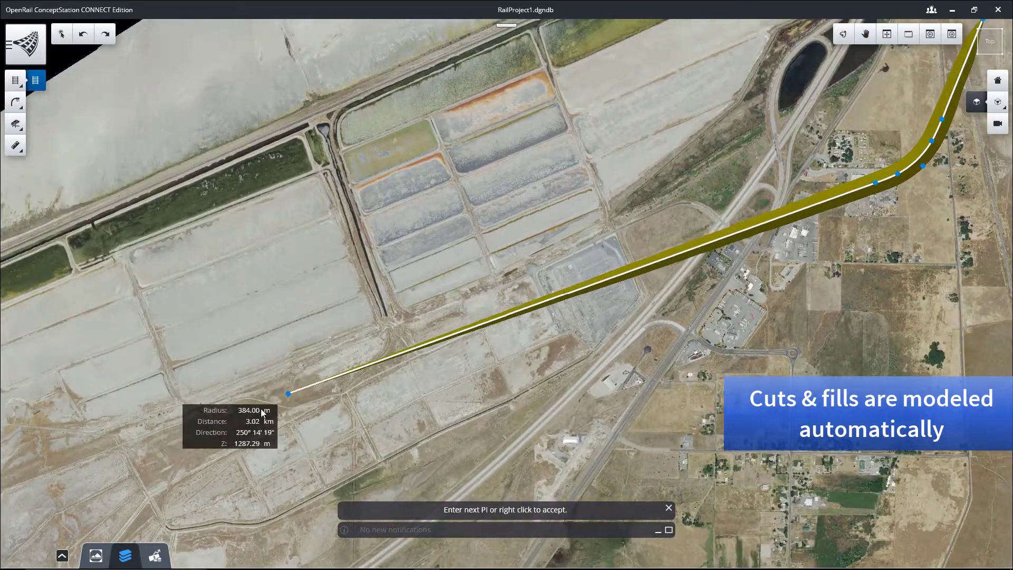
middle_drag(235, 420, 549, 263)
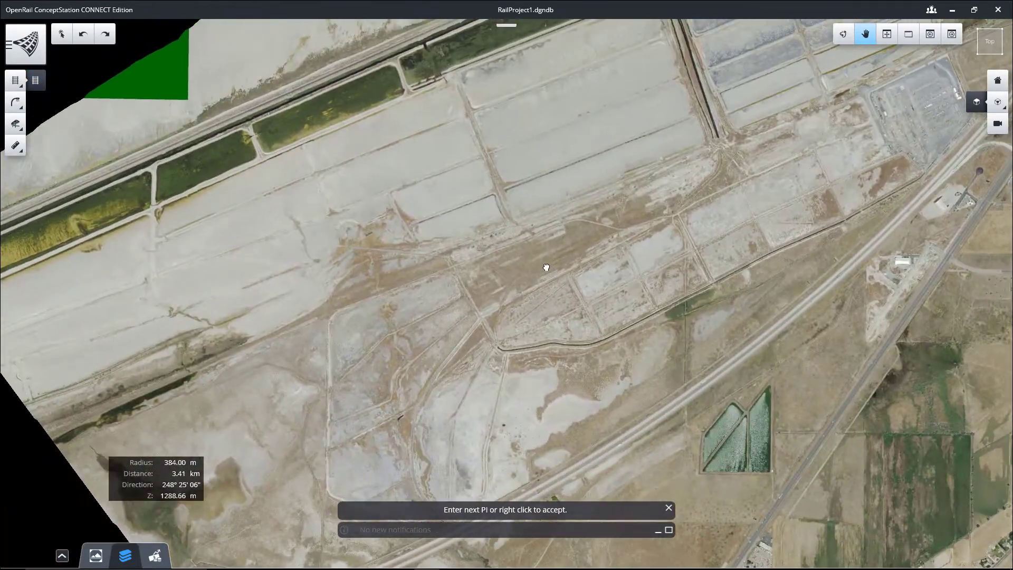
right_click(548, 258)
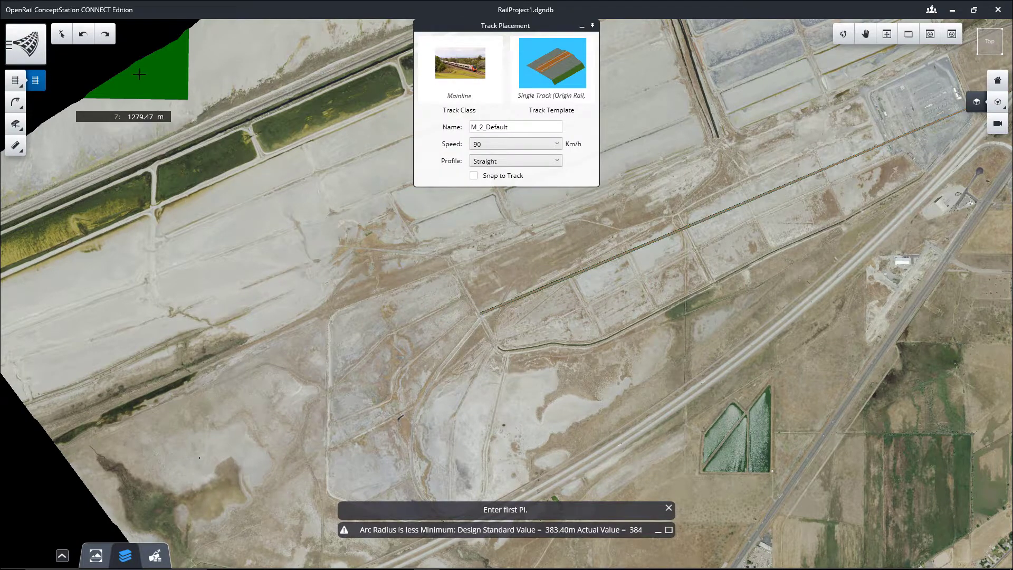
click(62, 37)
Step: Place a Prestressed Girder bridge with the Platform Single Track template over the road, about 113.61 m long from station 9+318.72
scroll(866, 227, up, 2)
middle_drag(787, 131, 321, 343)
scroll(789, 150, up, 6)
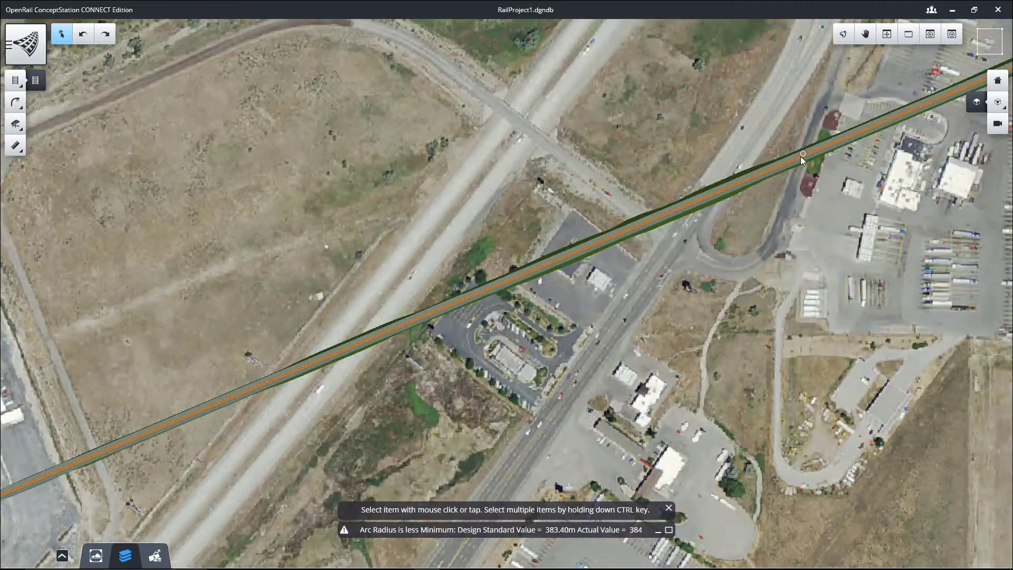
click(843, 34)
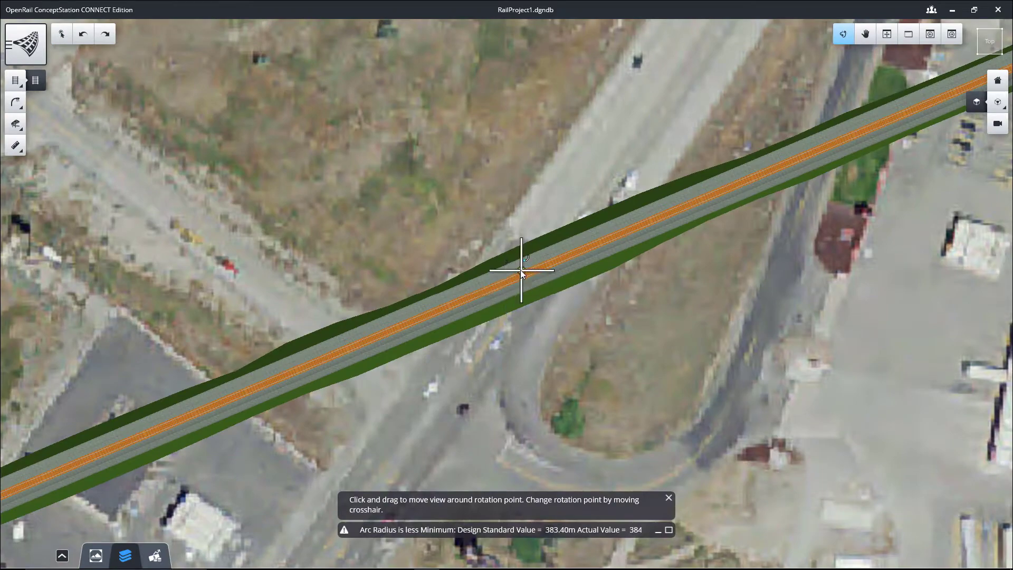
drag(479, 401, 867, 142)
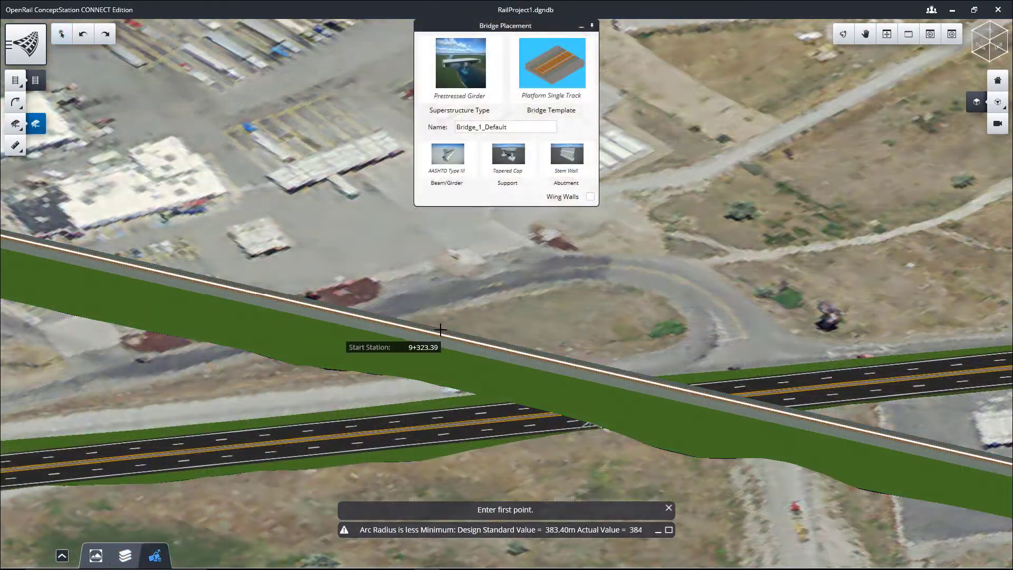
click(409, 328)
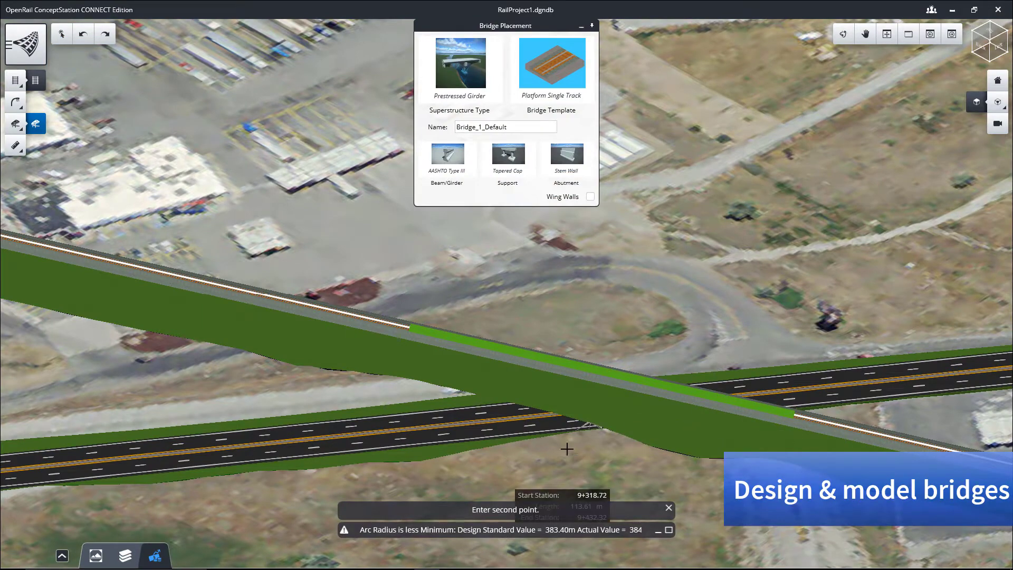
click(527, 343)
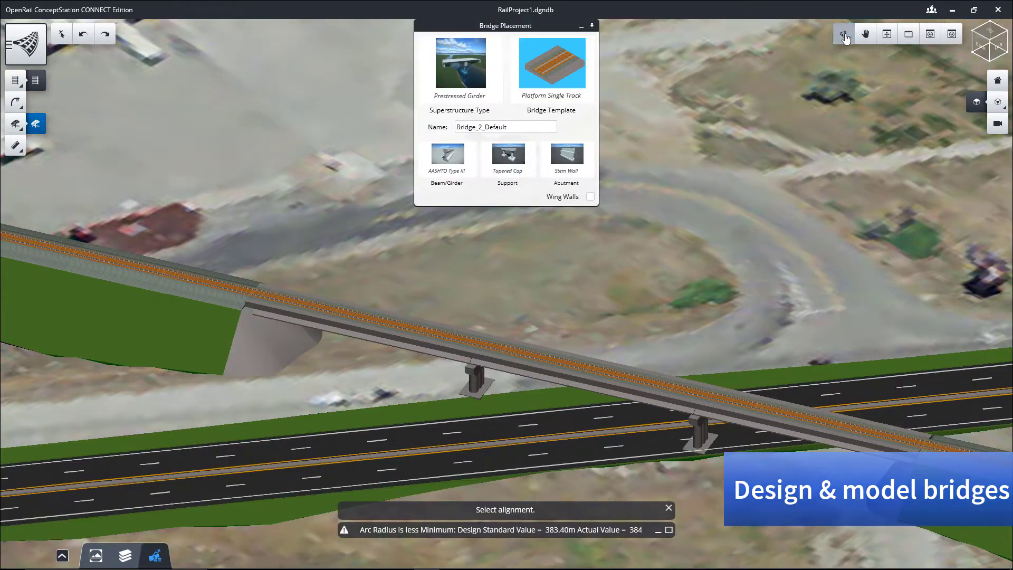
drag(529, 477, 835, 438)
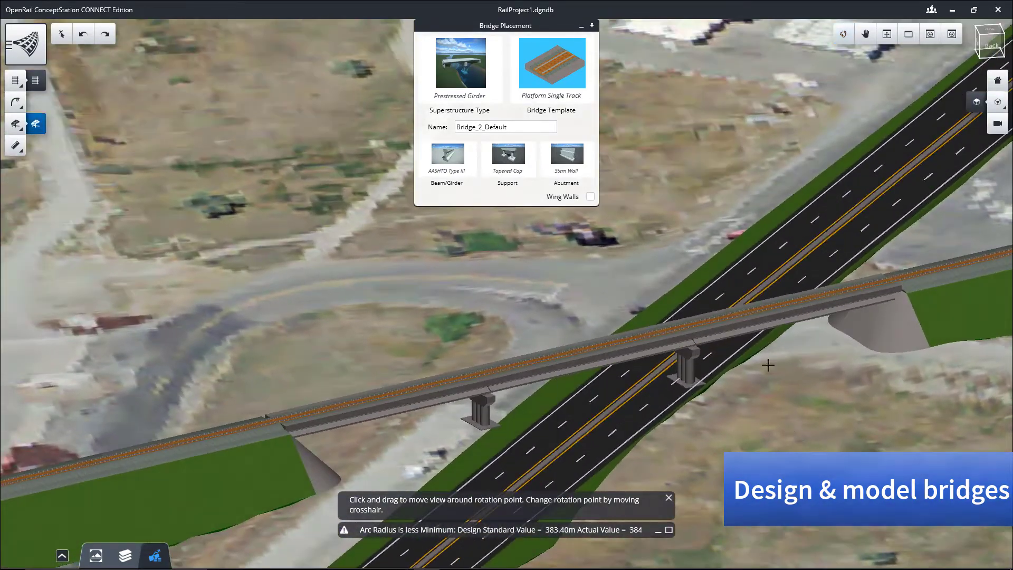
drag(768, 365, 660, 323)
click(62, 35)
Step: Move the bridge pier off the road to 89.16 m along the bridge with a 23.6° skew, and shift the other pier toward its nearer abutment
scroll(455, 356, down, 3)
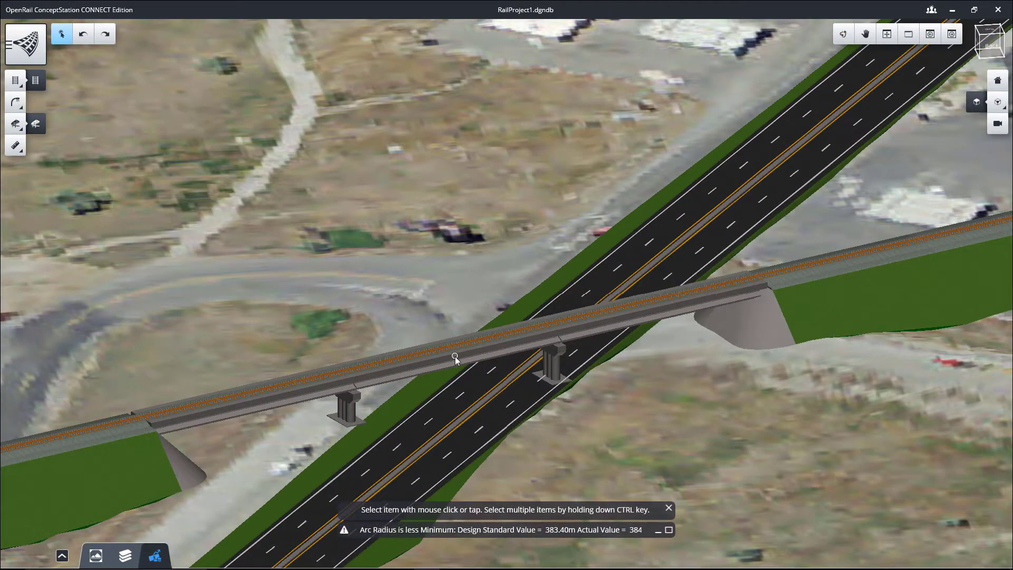
click(559, 360)
scroll(575, 366, up, 1)
click(584, 384)
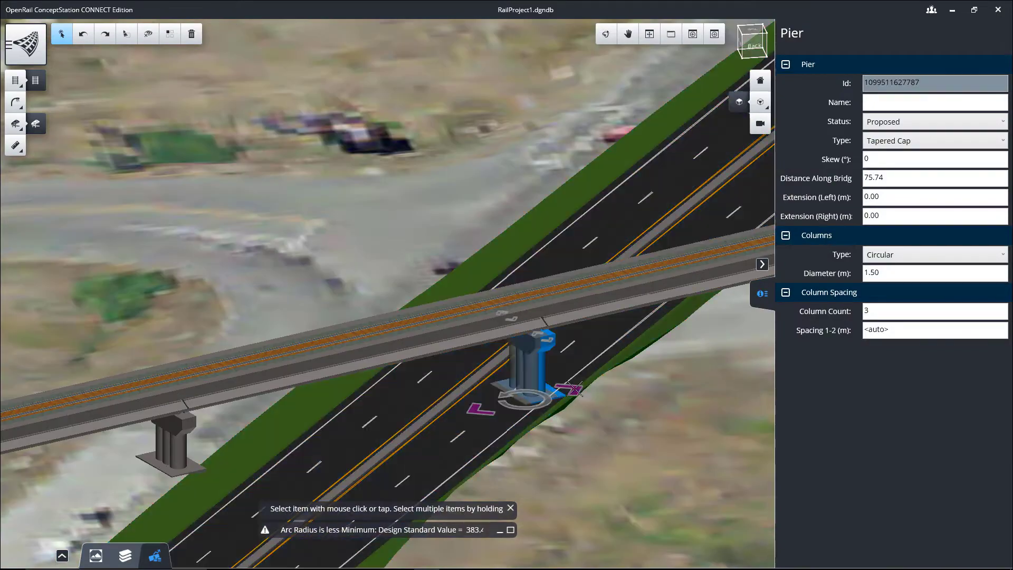
scroll(567, 387, down, 1)
drag(669, 382, 643, 437)
scroll(632, 381, up, 3)
scroll(654, 413, down, 5)
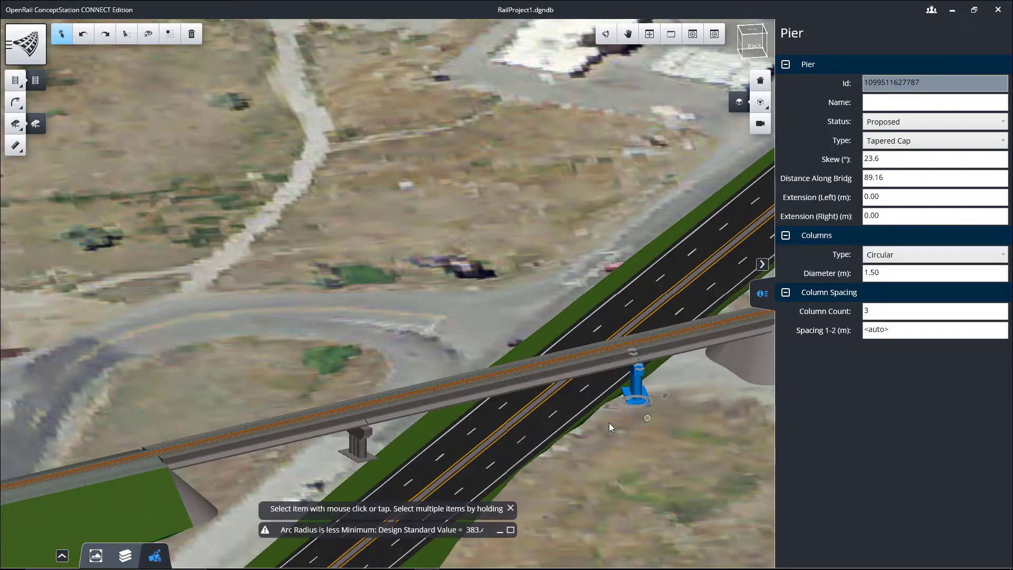
drag(316, 471, 312, 473)
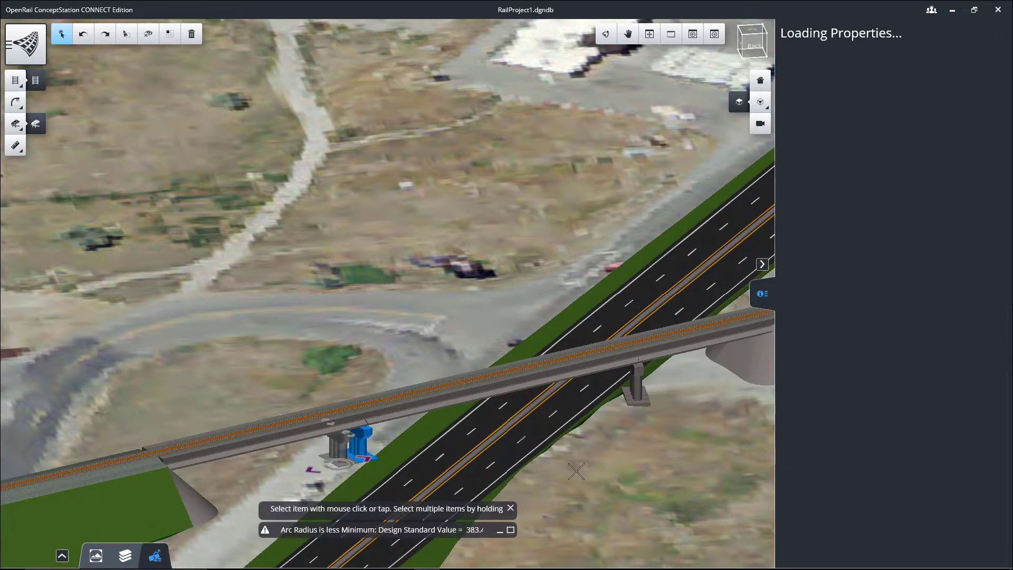
click(662, 435)
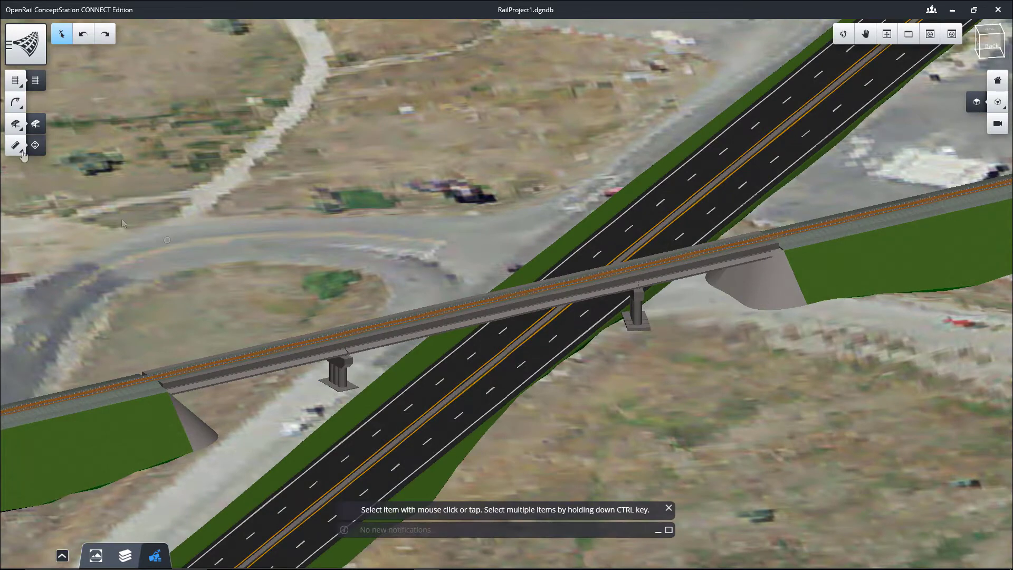
Step: Run a bridge clearance analysis between the rail bridge and the road below with an expected clearance of 7.00 m
click(15, 145)
click(179, 167)
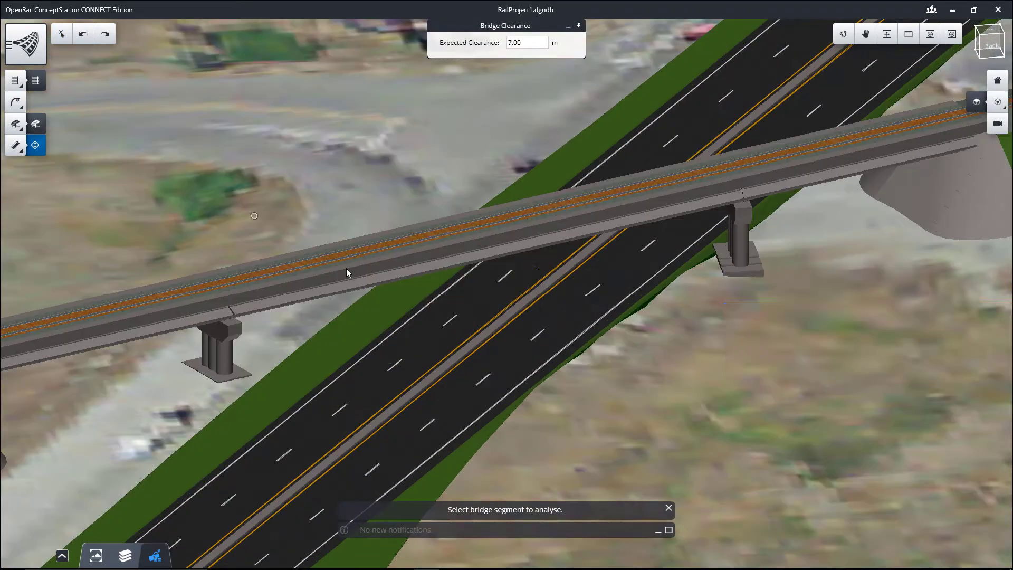
click(521, 228)
click(596, 286)
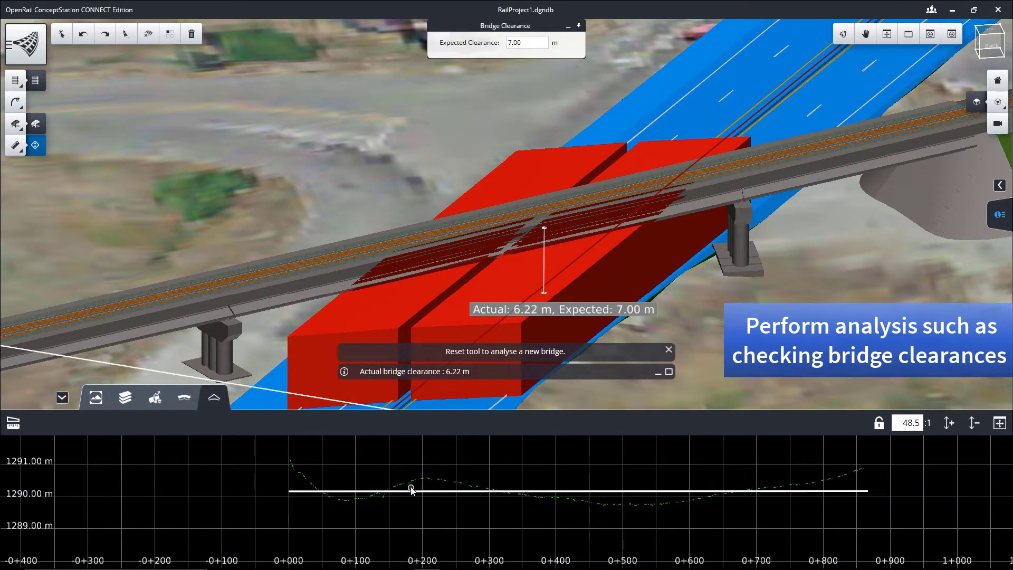
Step: Bring up the rail bridge's vertical profile so the full bridge span and the ground line can be examined
click(183, 308)
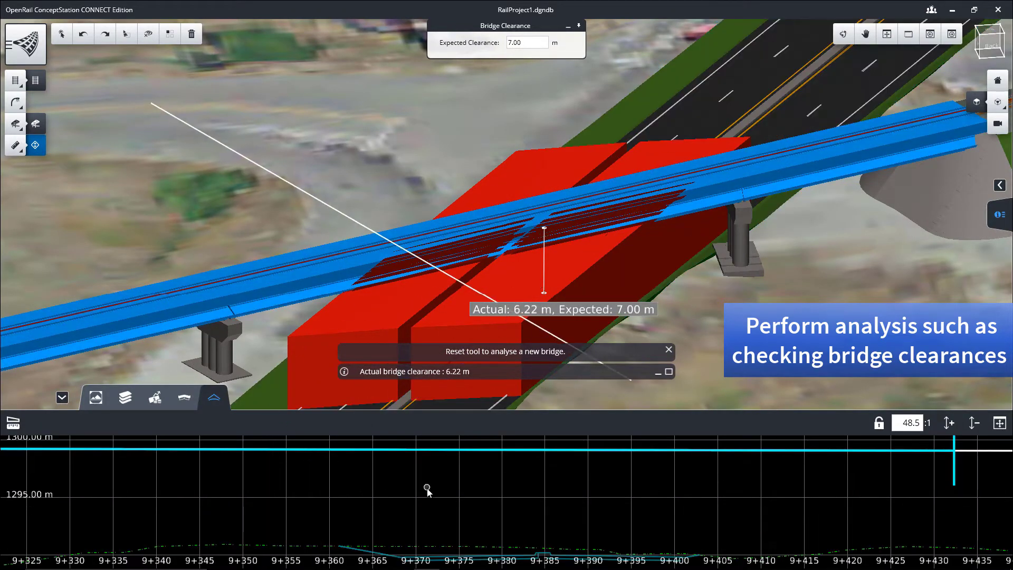
scroll(426, 488, down, 1)
scroll(475, 493, down, 2)
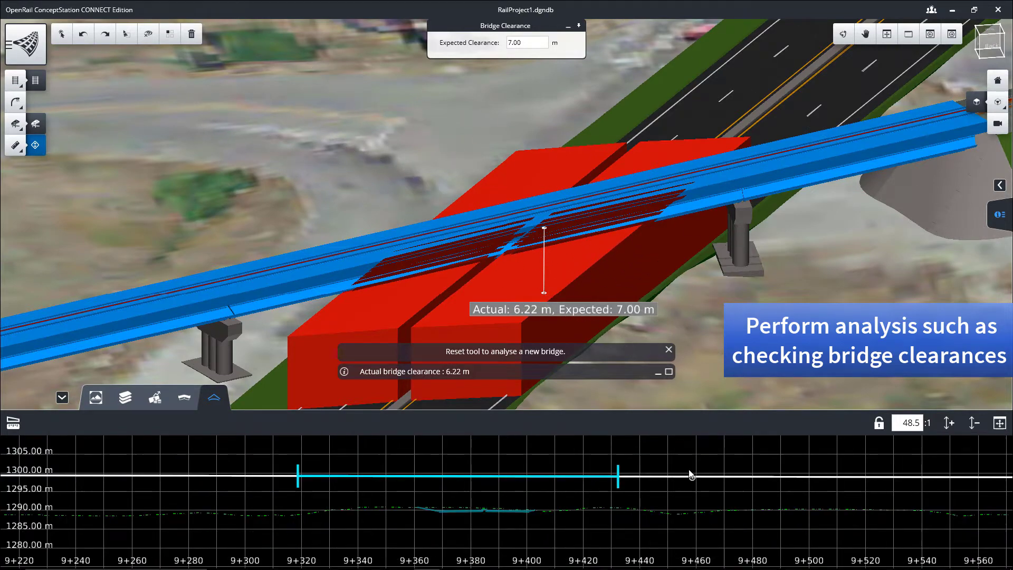
Step: Raise the rail profile's vertical curve point near station 8+710 to about 1301.5 m elevation to increase the bridge clearance
scroll(752, 329, down, 4)
scroll(751, 329, up, 2)
scroll(743, 452, down, 4)
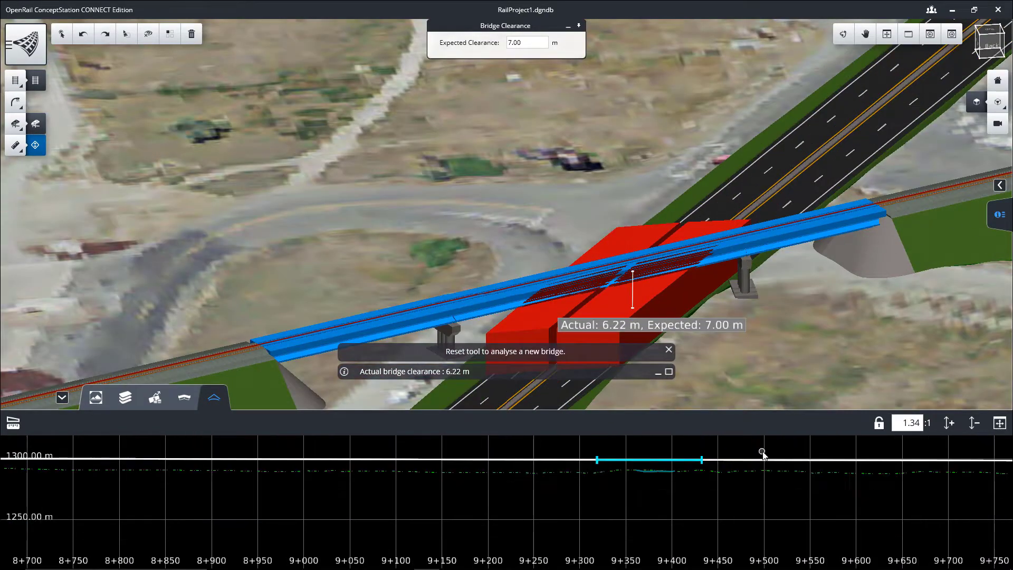
scroll(763, 454, down, 3)
scroll(650, 481, up, 7)
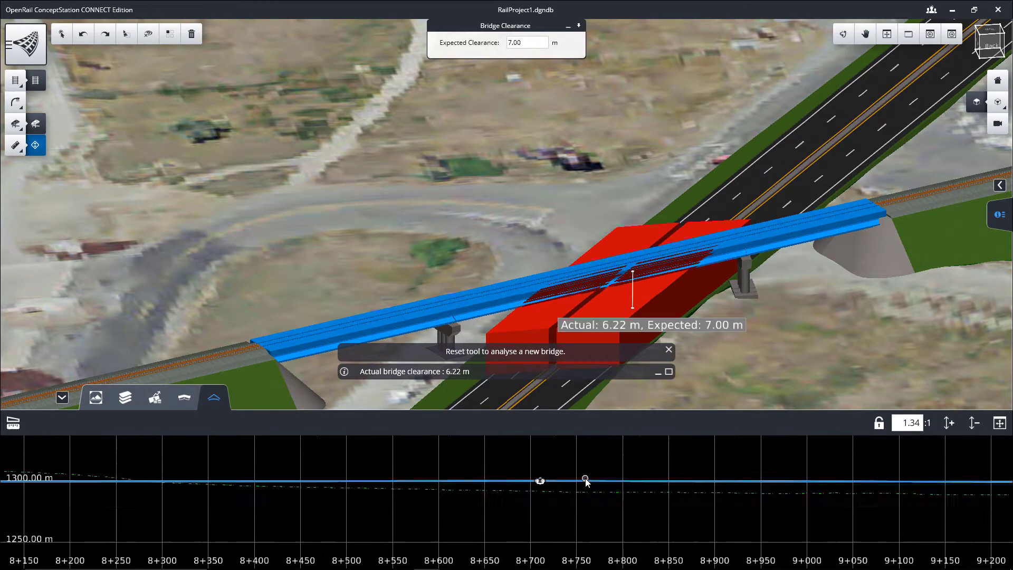
scroll(566, 515, up, 3)
drag(563, 515, 558, 483)
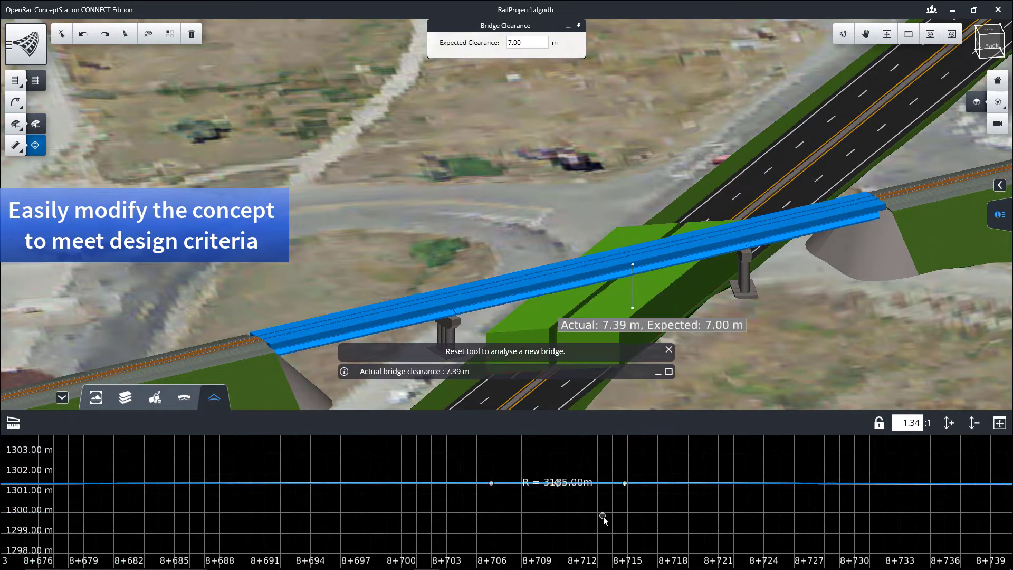
click(736, 341)
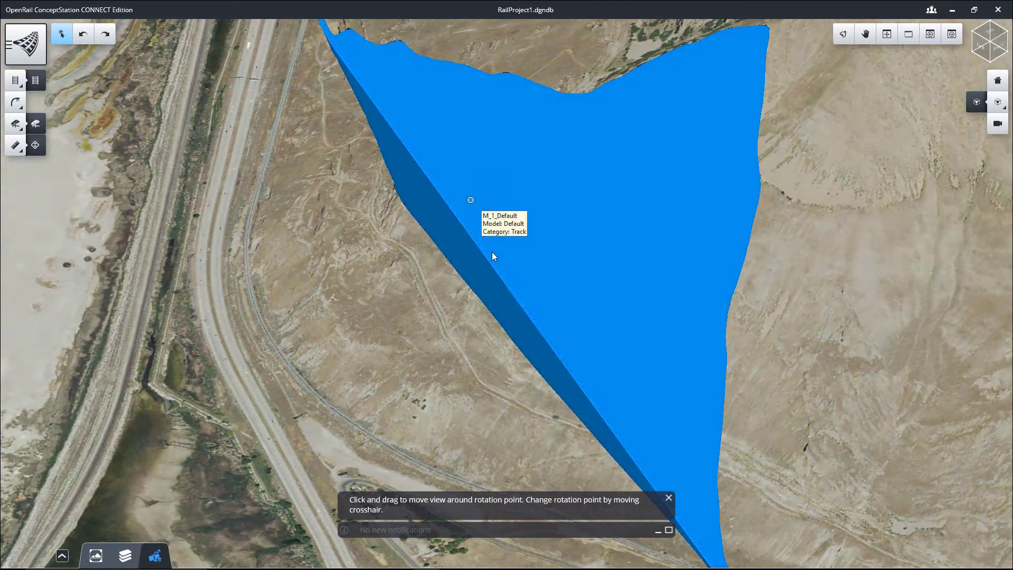
Step: Place a tunnel on the mainline where its profile passes under the hill, from station 6+593.08 to about 8+260
click(492, 257)
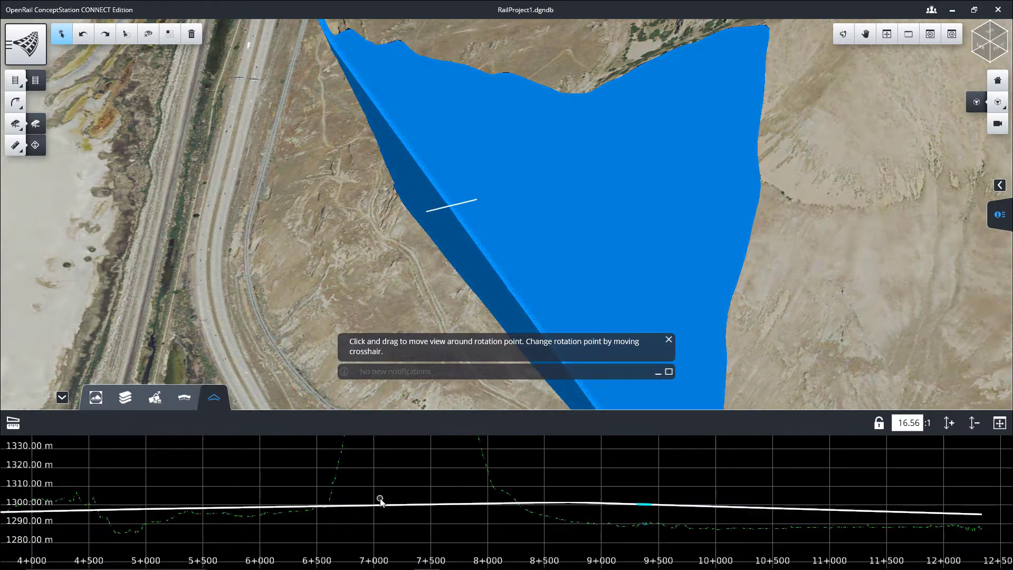
scroll(381, 501, down, 5)
scroll(395, 497, up, 6)
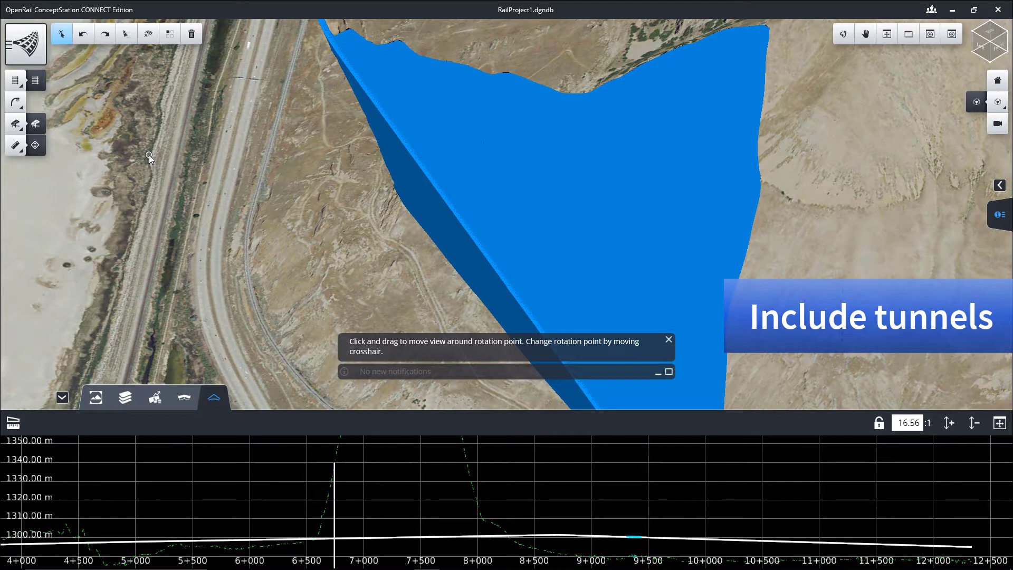
click(26, 135)
click(60, 146)
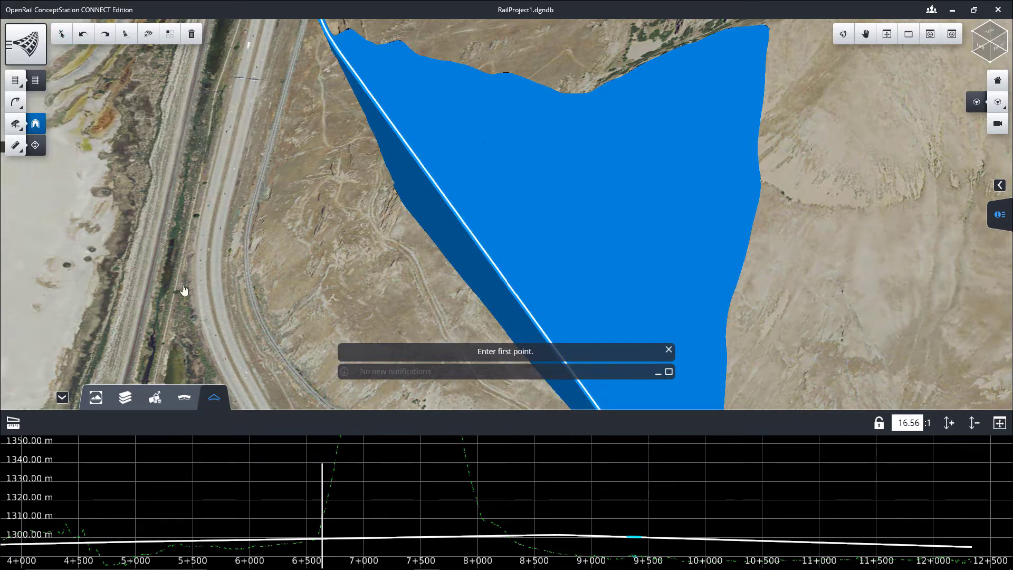
click(319, 538)
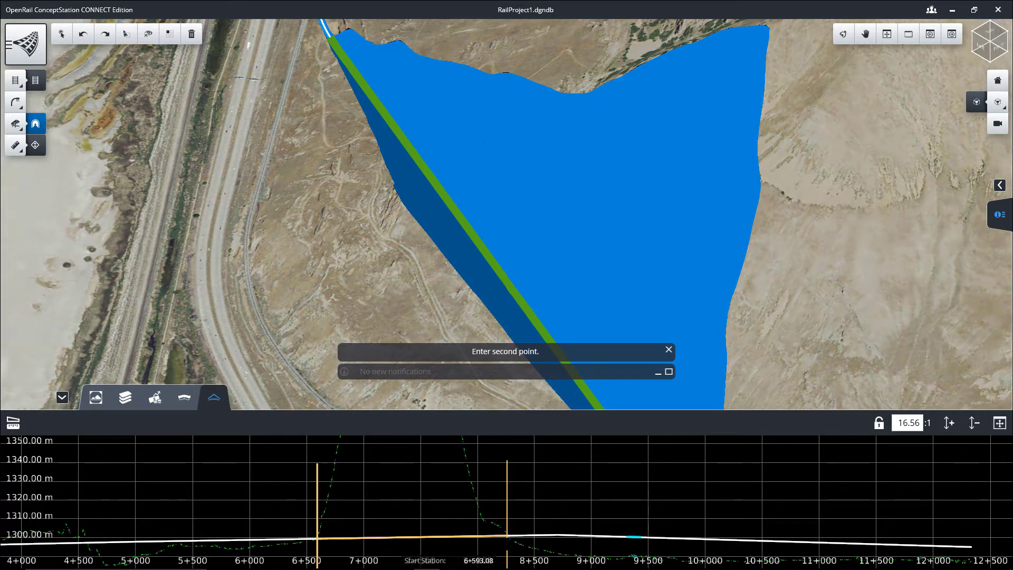
click(492, 163)
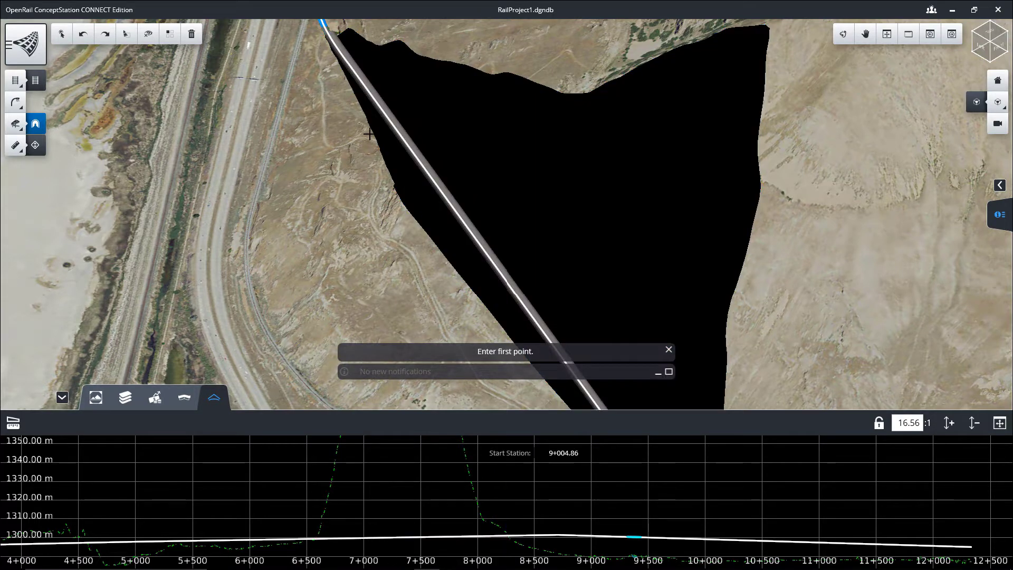
click(61, 35)
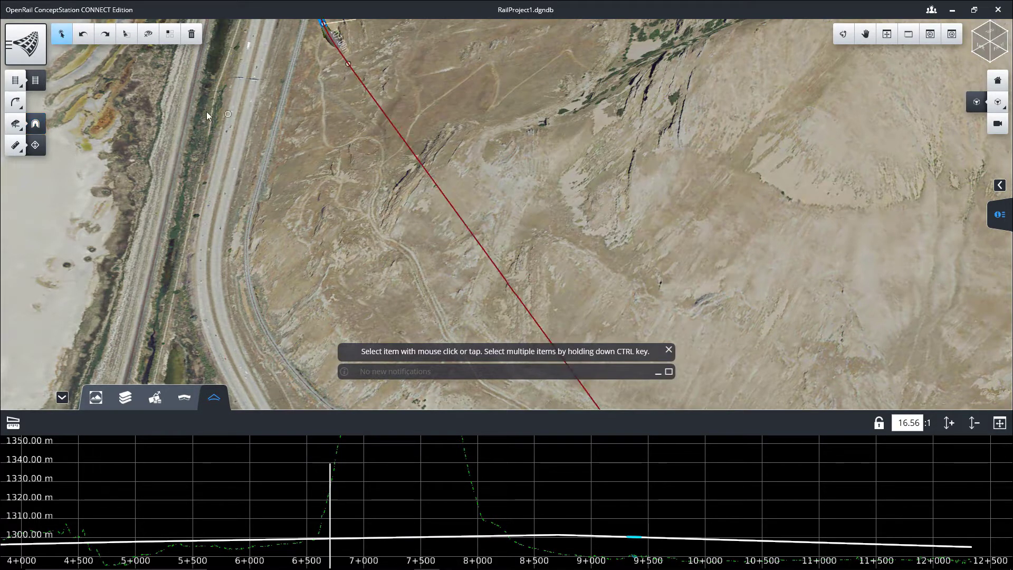
Step: Shorten the tunnel by moving its far portal back toward the hill, to station 8+094.38
click(61, 396)
scroll(215, 216, down, 1)
scroll(535, 460, up, 3)
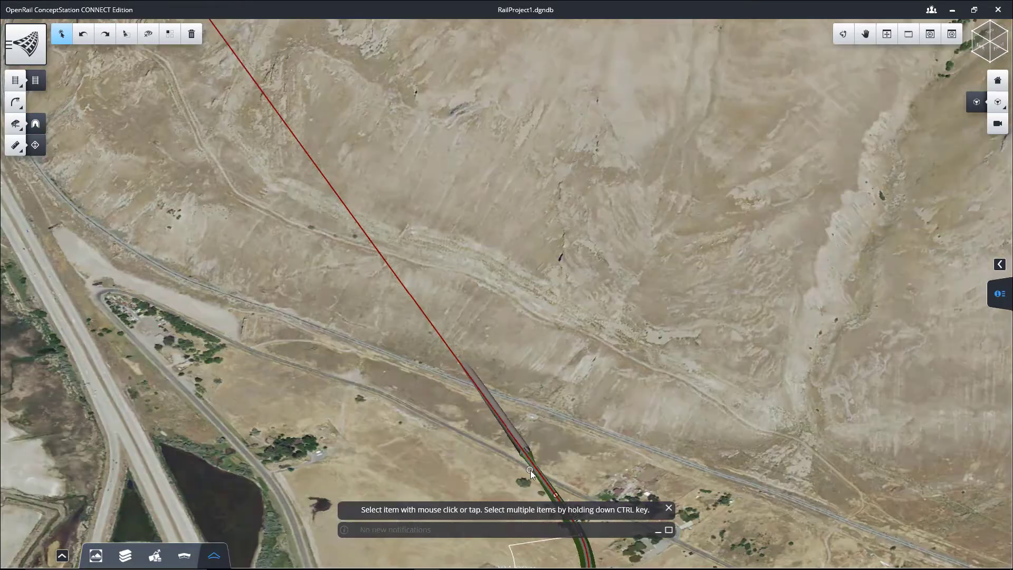
shift+middle_drag(535, 460, 368, 253)
scroll(508, 324, up, 5)
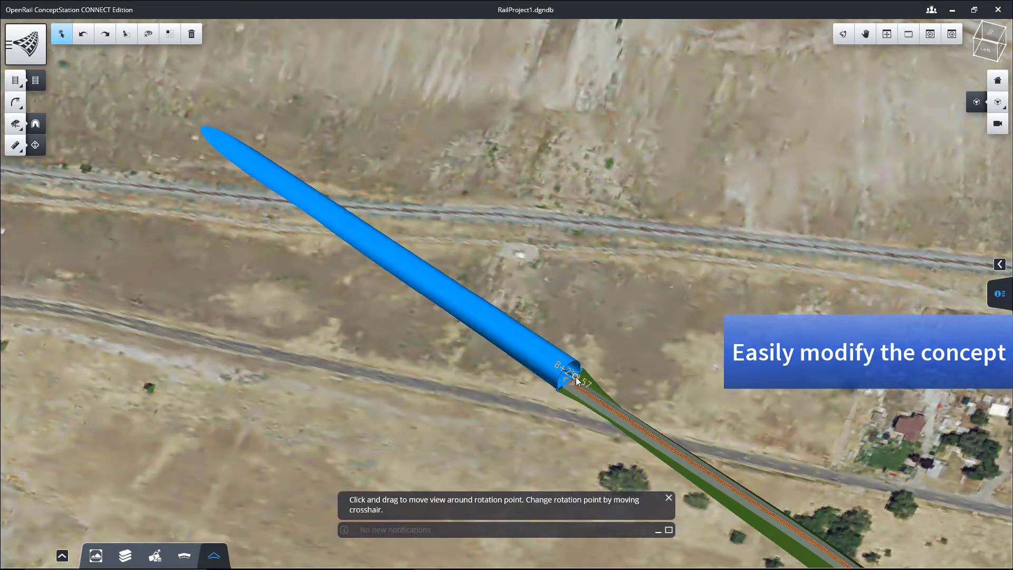
scroll(572, 382, down, 5)
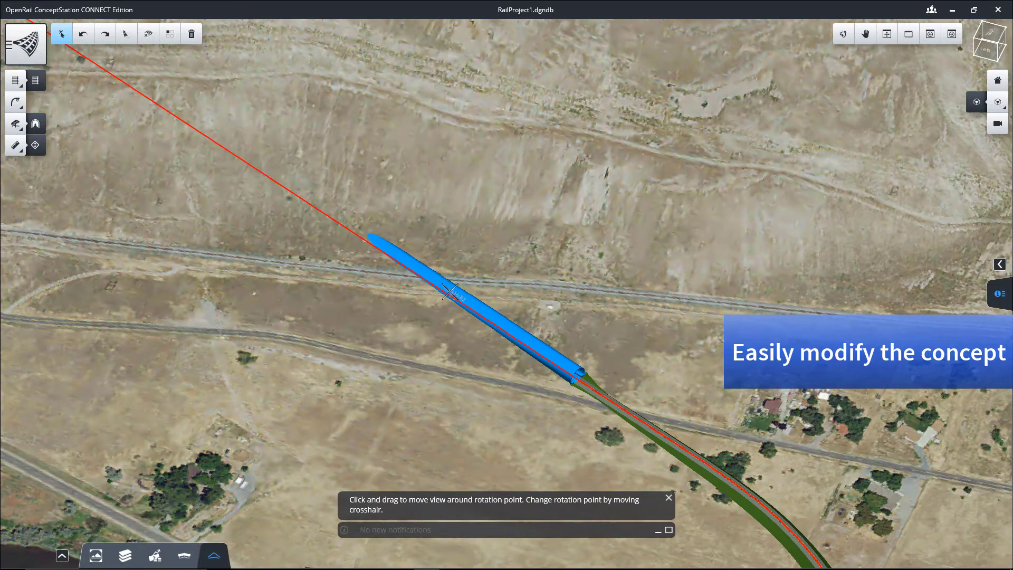
click(584, 365)
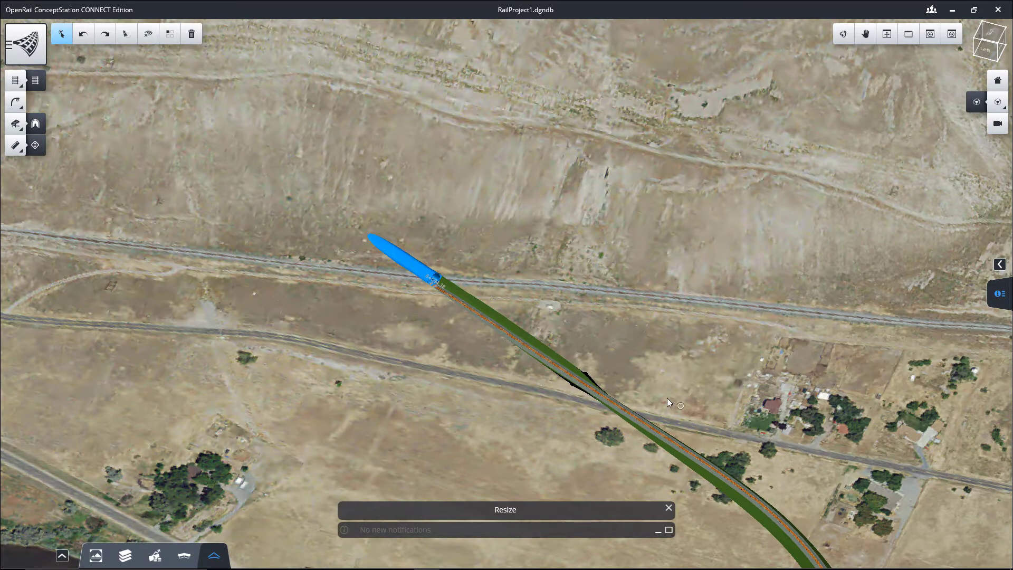
scroll(569, 366, up, 5)
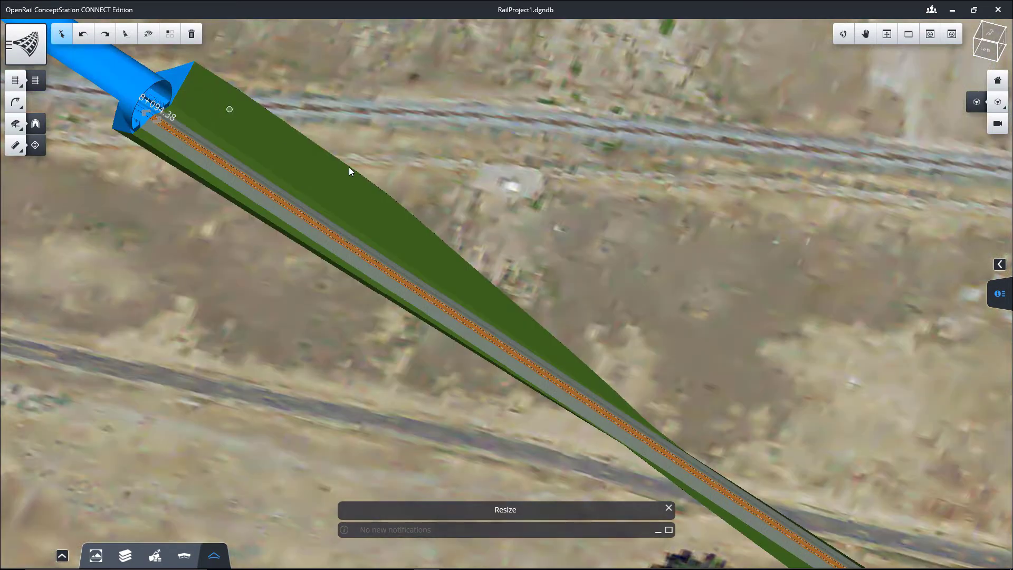
click(657, 287)
Step: Set the tunnel's right buffer length to 2 m
scroll(656, 287, down, 2)
scroll(375, 151, up, 4)
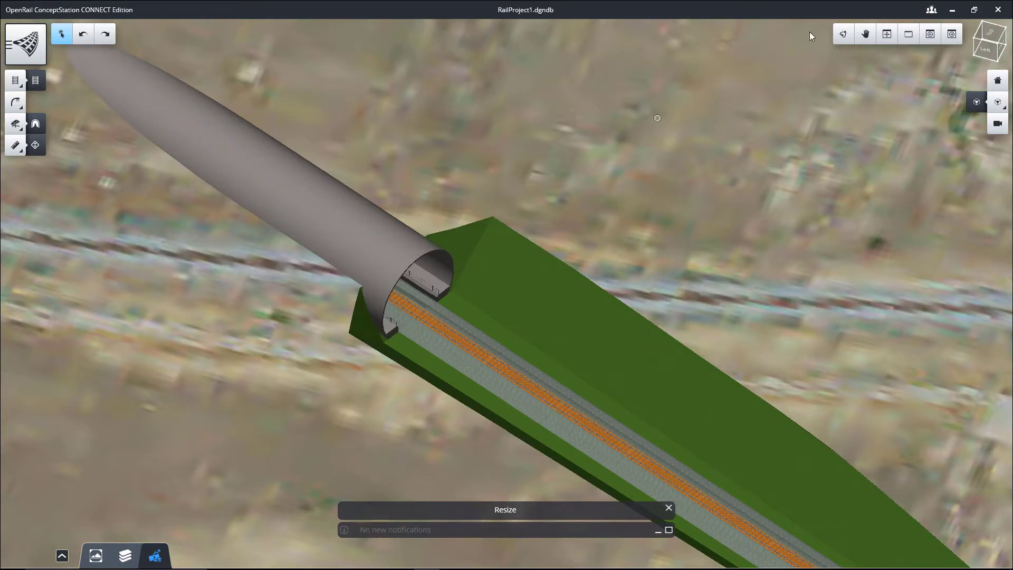
click(845, 35)
drag(501, 291, 317, 226)
right_click(410, 226)
click(410, 224)
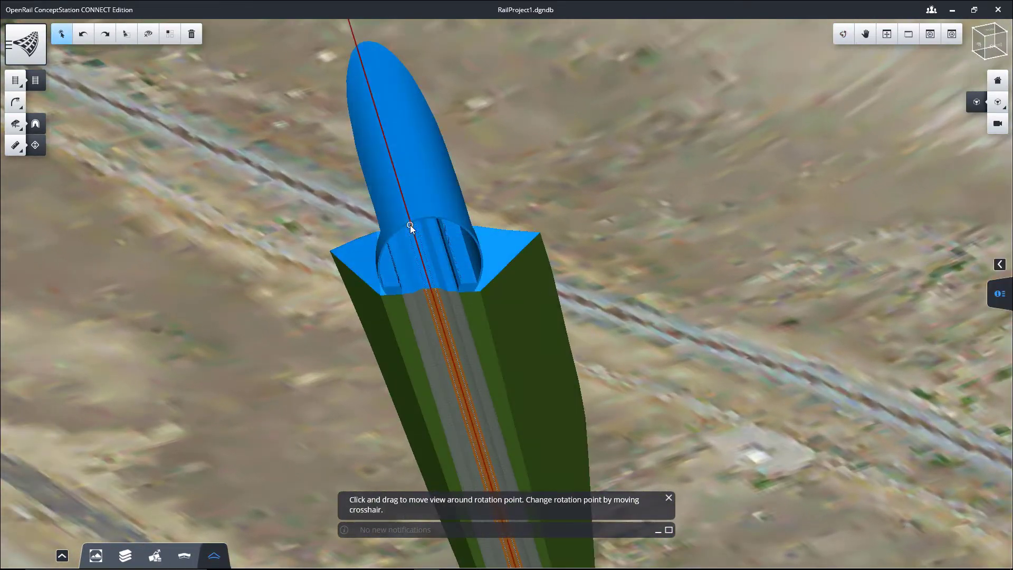
click(992, 264)
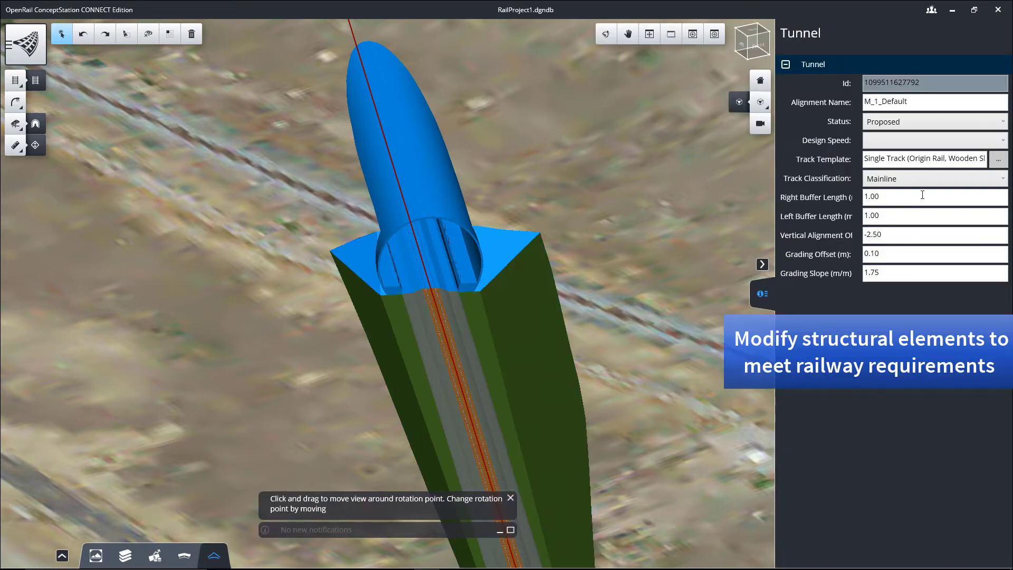
text(2)
key(Return)
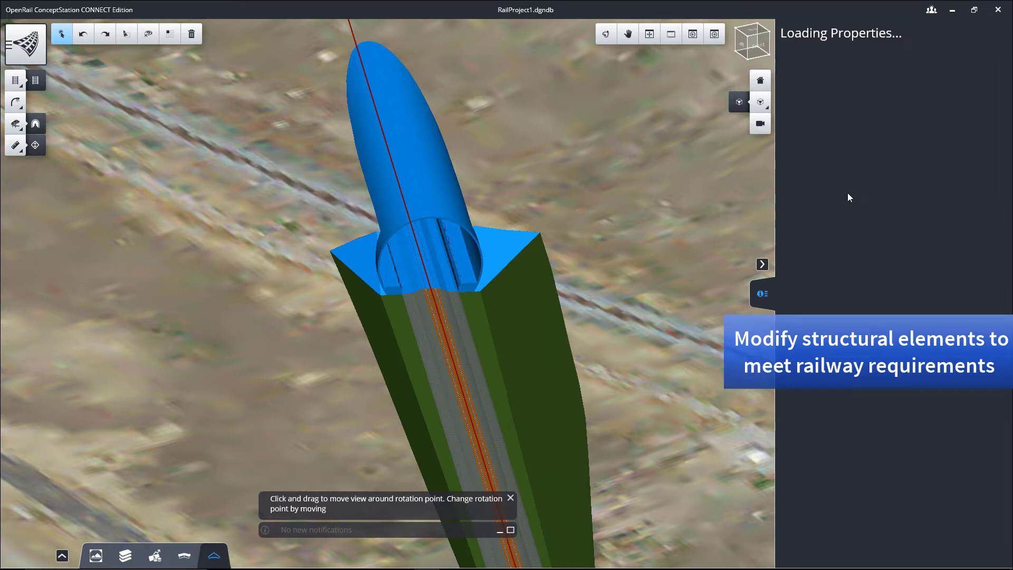
click(502, 321)
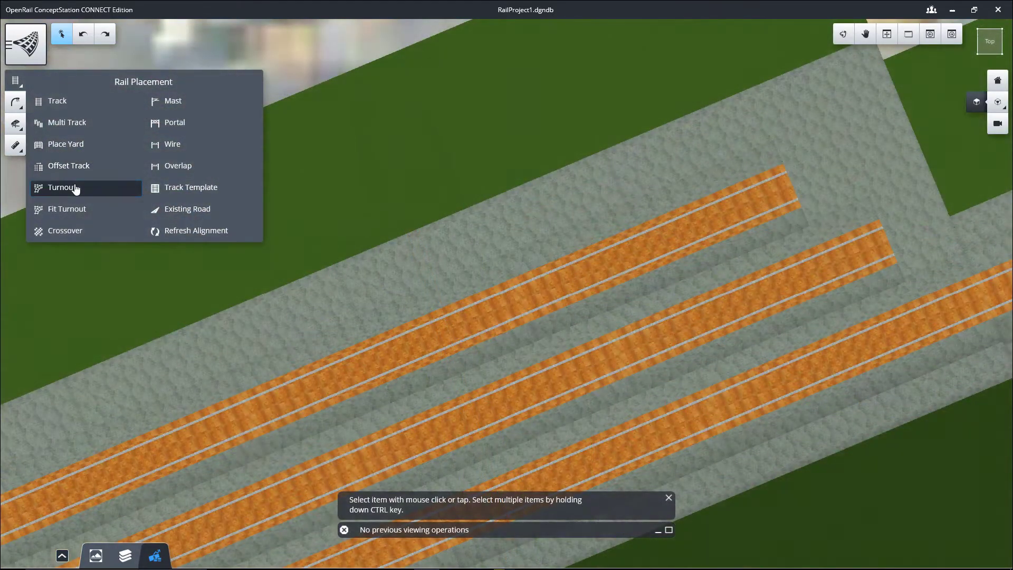
Step: Start a turnout placement with the AV 6 turnout from the 113A library folder
click(76, 188)
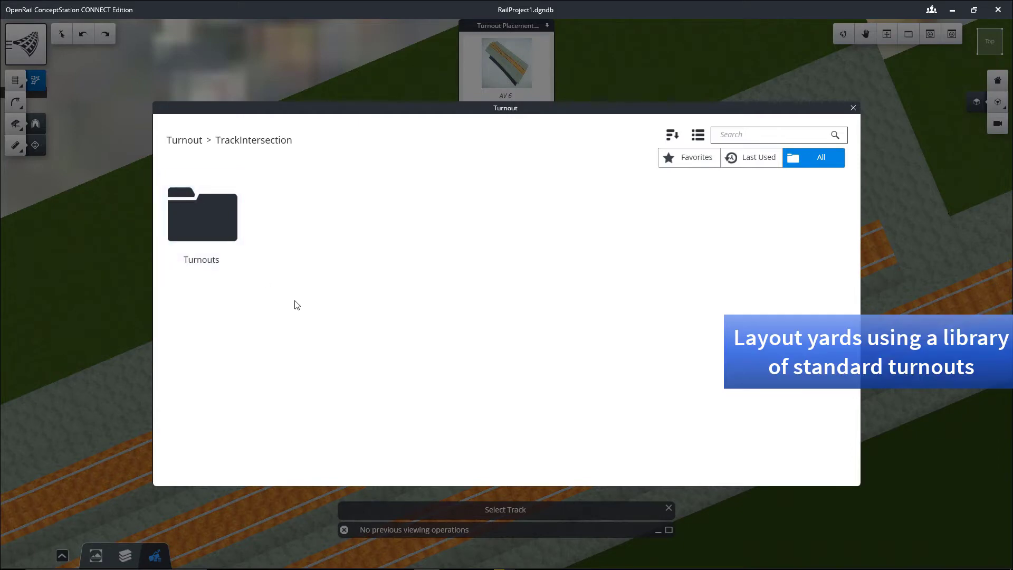
double_click(199, 231)
double_click(209, 226)
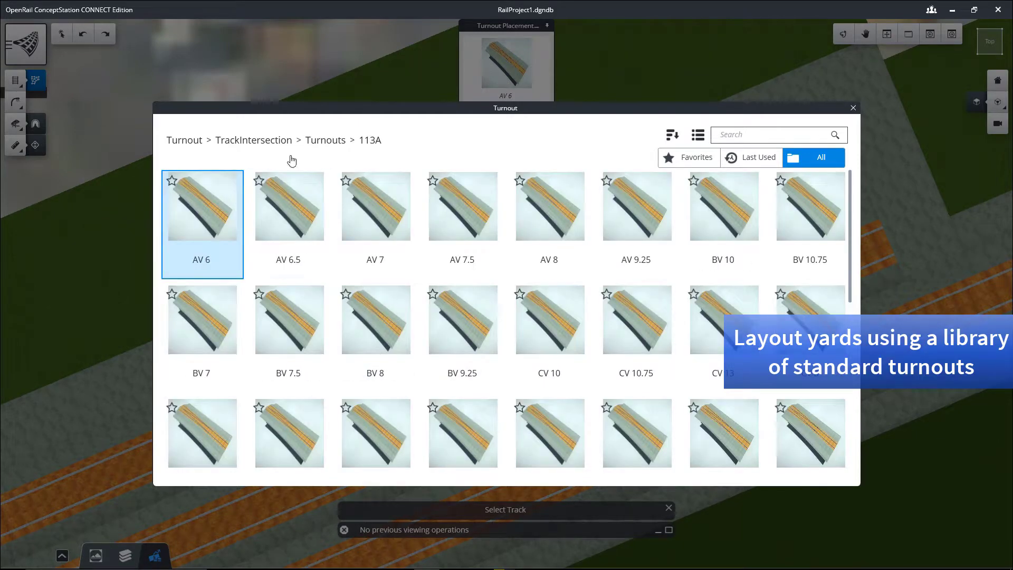
double_click(223, 221)
scroll(371, 206, down, 2)
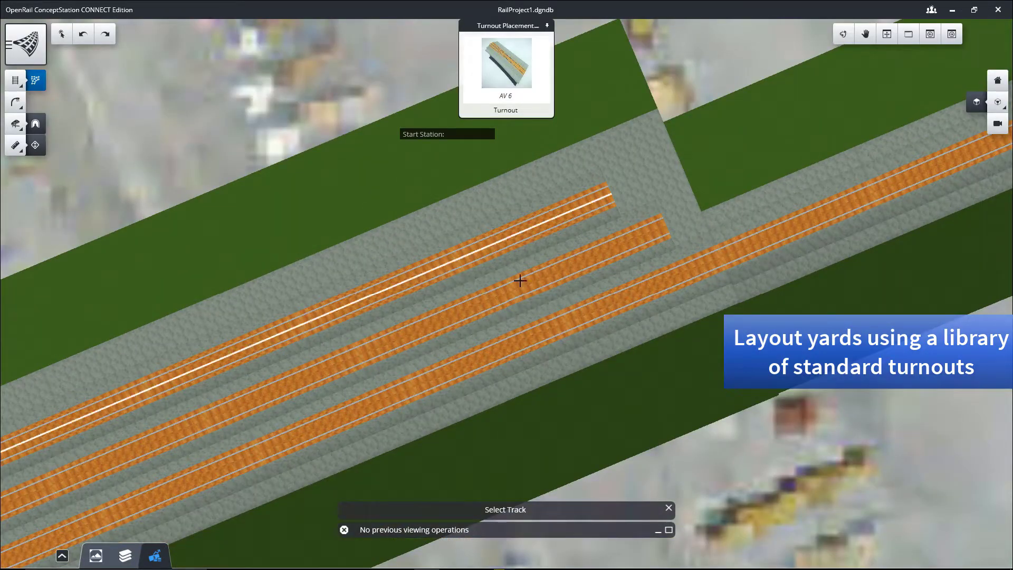
Step: Place the turnout on the through track from station 0+003.34 to 0+023.23, diverging toward the yard tracks
click(679, 276)
click(634, 241)
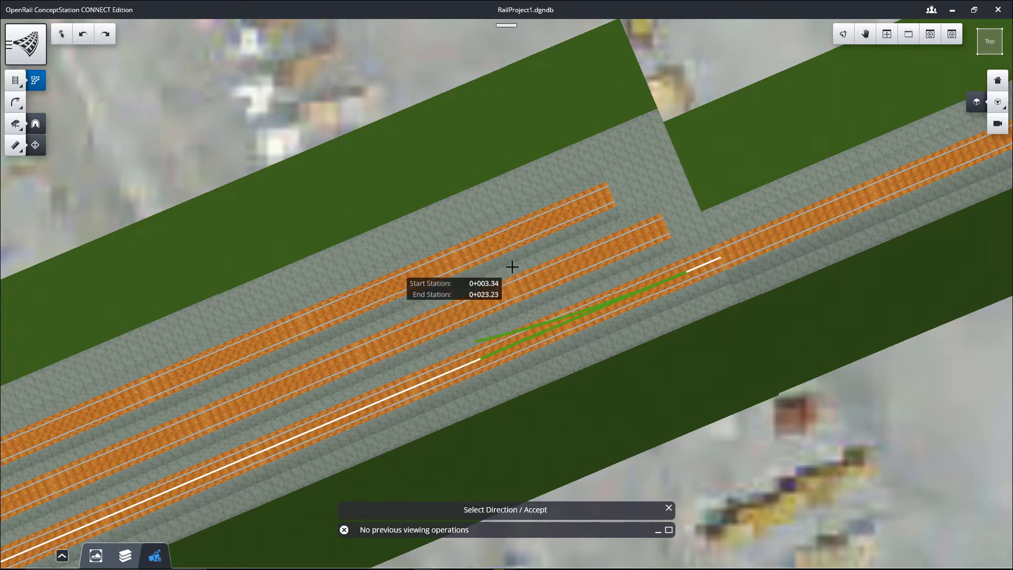
click(510, 264)
scroll(505, 327, up, 3)
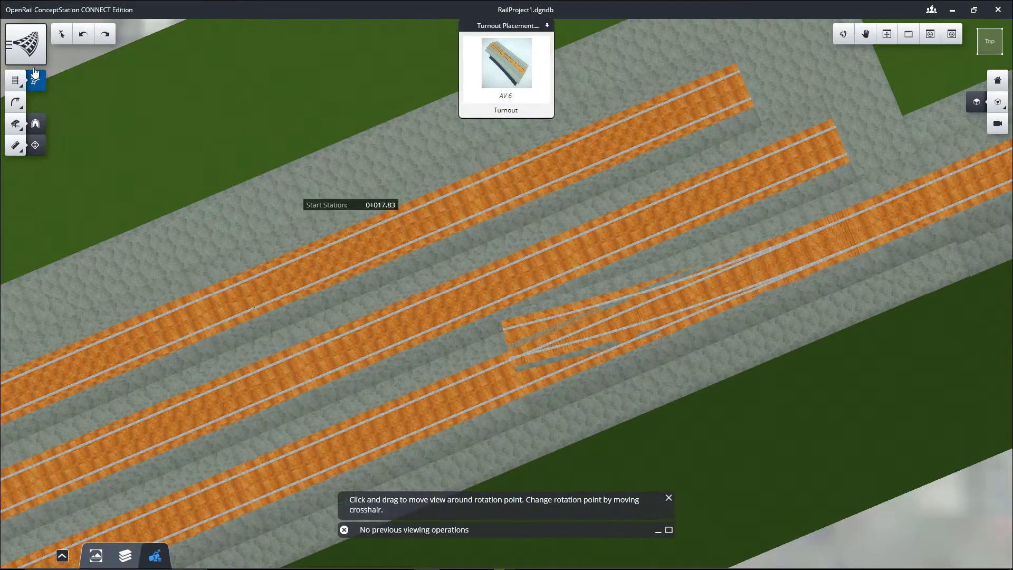
key(Escape)
Step: Connect the outermost yard track to the turnout by snapping its open end onto the diverging branch end
click(269, 287)
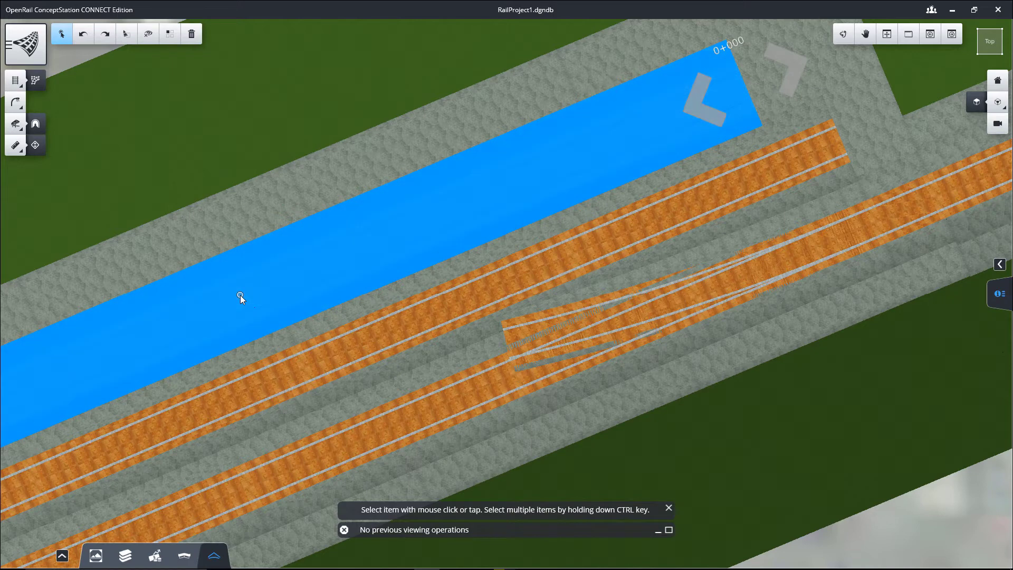
click(313, 263)
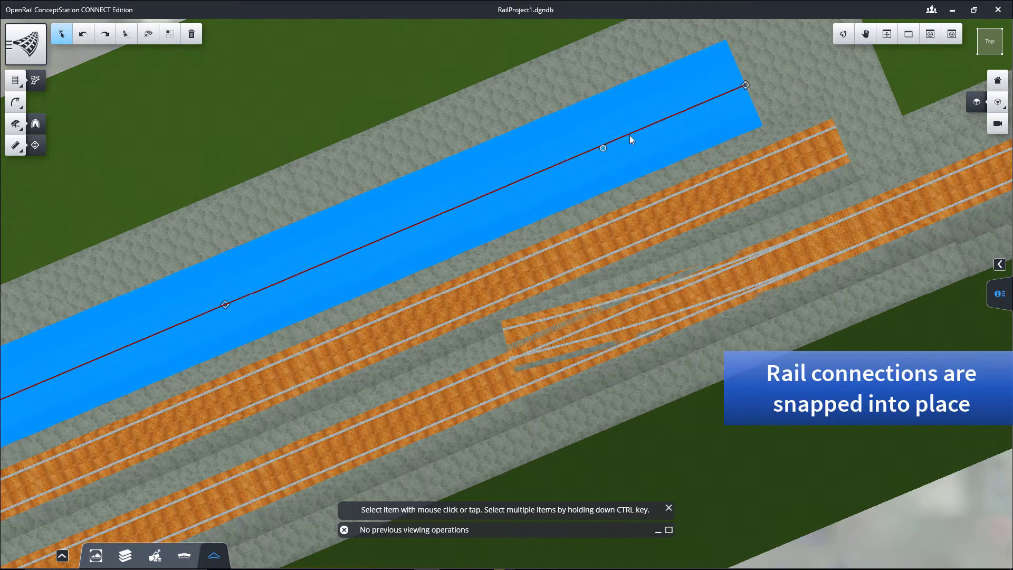
drag(744, 88, 517, 346)
drag(577, 315, 515, 348)
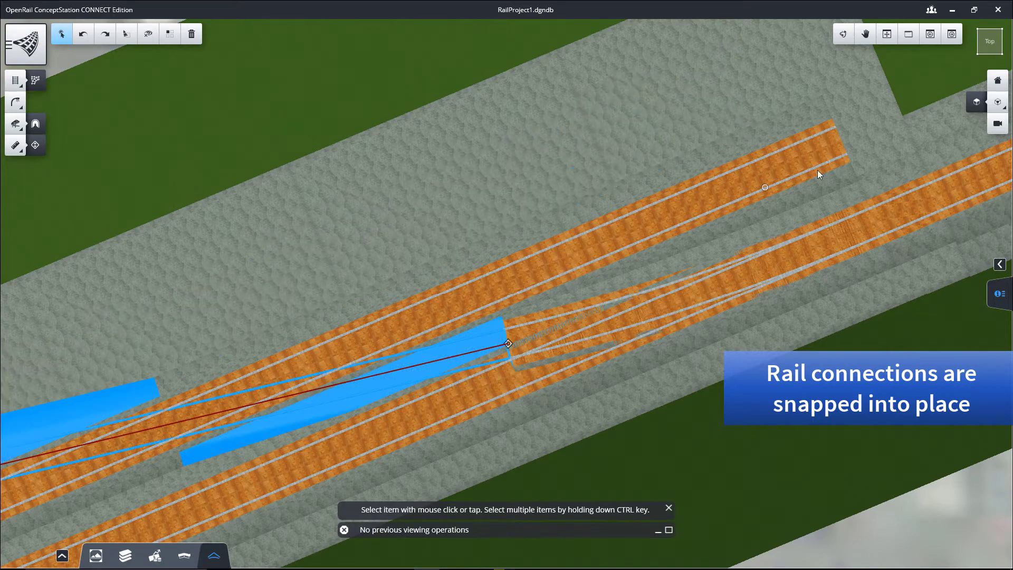
scroll(818, 170, down, 1)
scroll(612, 278, up, 1)
click(701, 344)
Step: Fit an AV 6 turnout where the middle yard track meets the rerouted outer track, using the outer track as main line
middle_drag(679, 264, 514, 269)
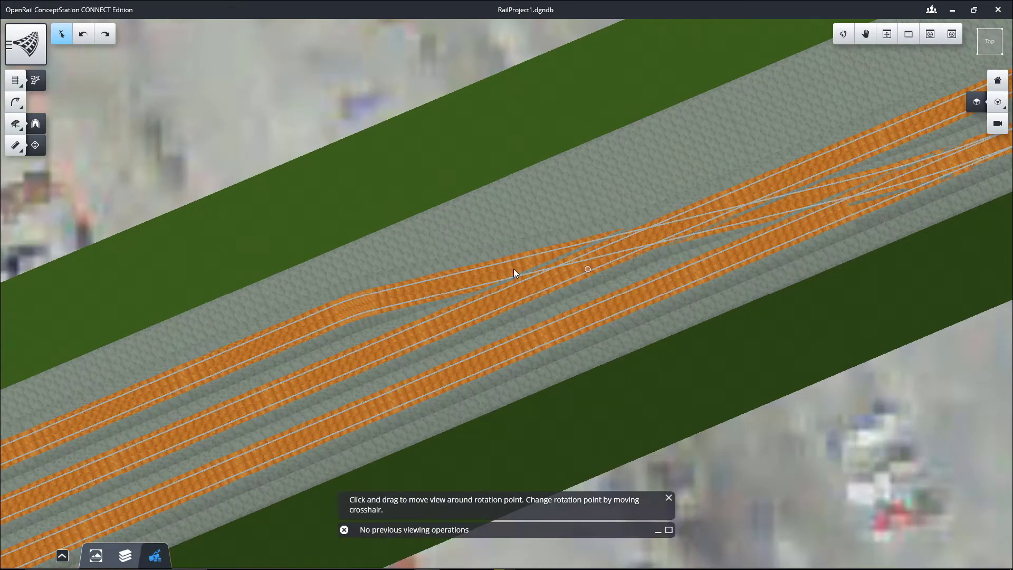
click(13, 98)
click(65, 209)
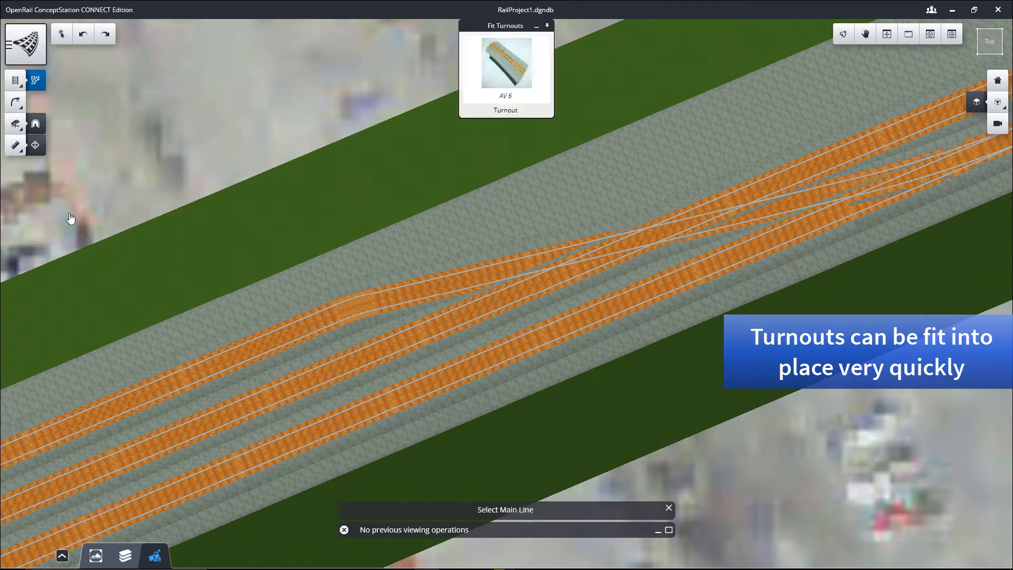
click(492, 267)
click(490, 297)
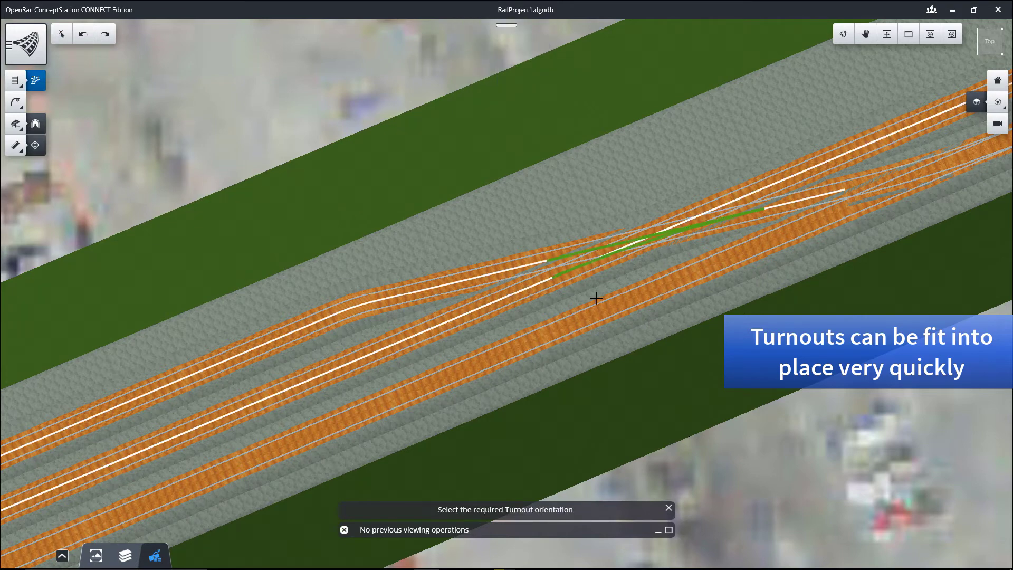
click(516, 290)
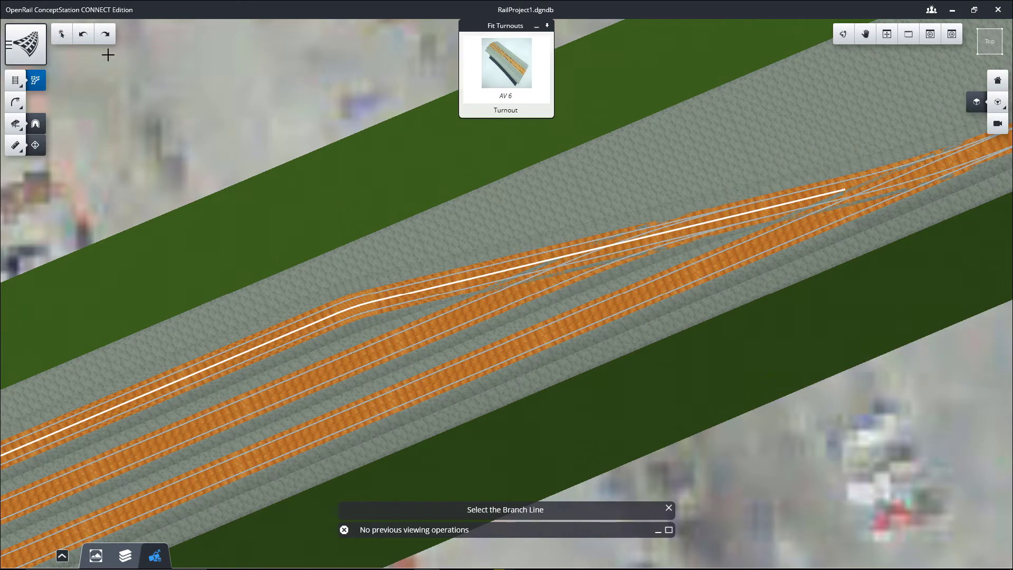
click(61, 34)
Step: Examine the properties of the fitted AV 6 turnout
scroll(441, 282, up, 2)
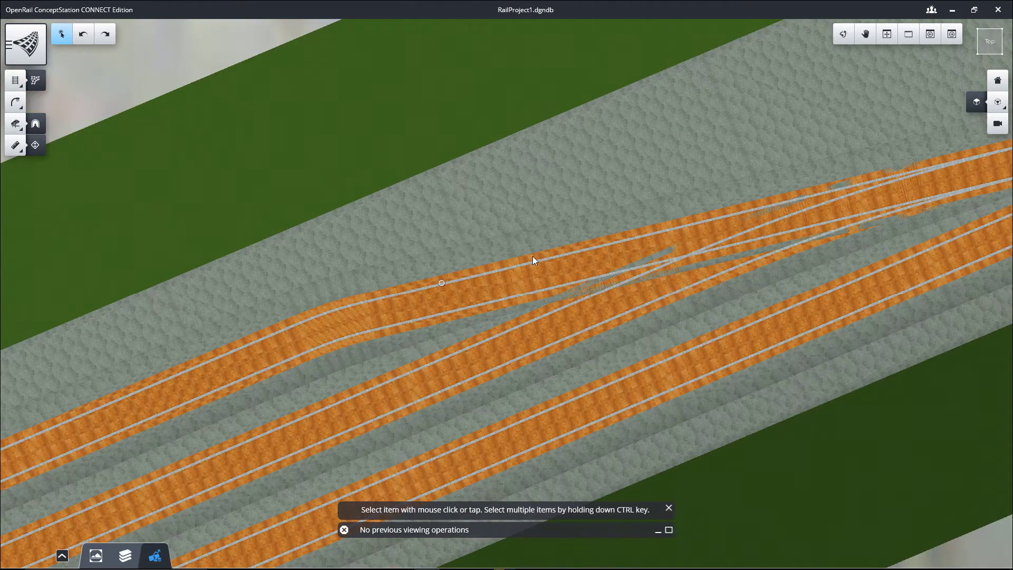
click(727, 312)
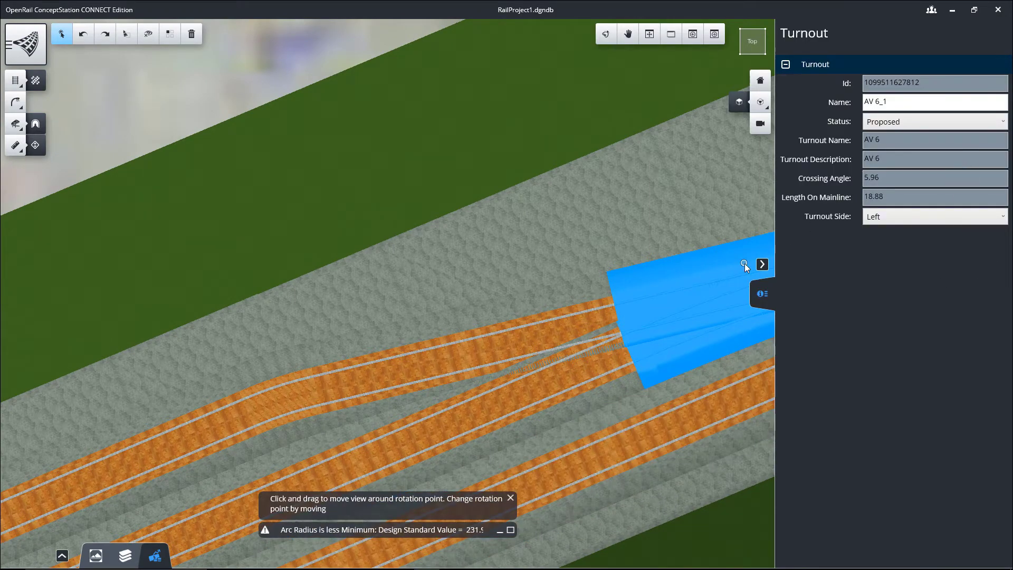
click(761, 264)
click(284, 72)
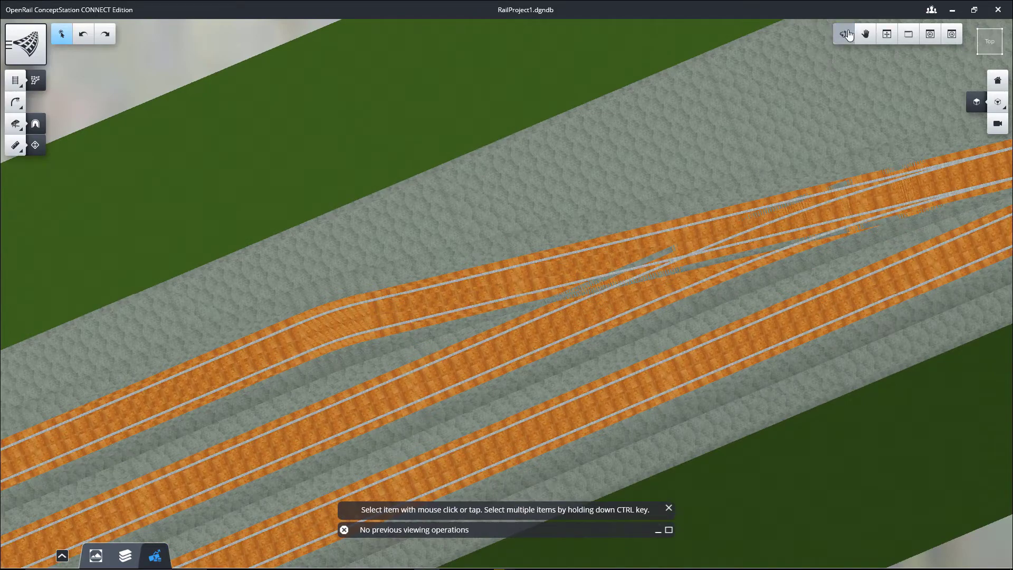
Step: Place multiple concrete portals with a 3.50 m offset across the yard tracks, from station 0+058.34 to about 0+878, using the through track as reference
click(844, 35)
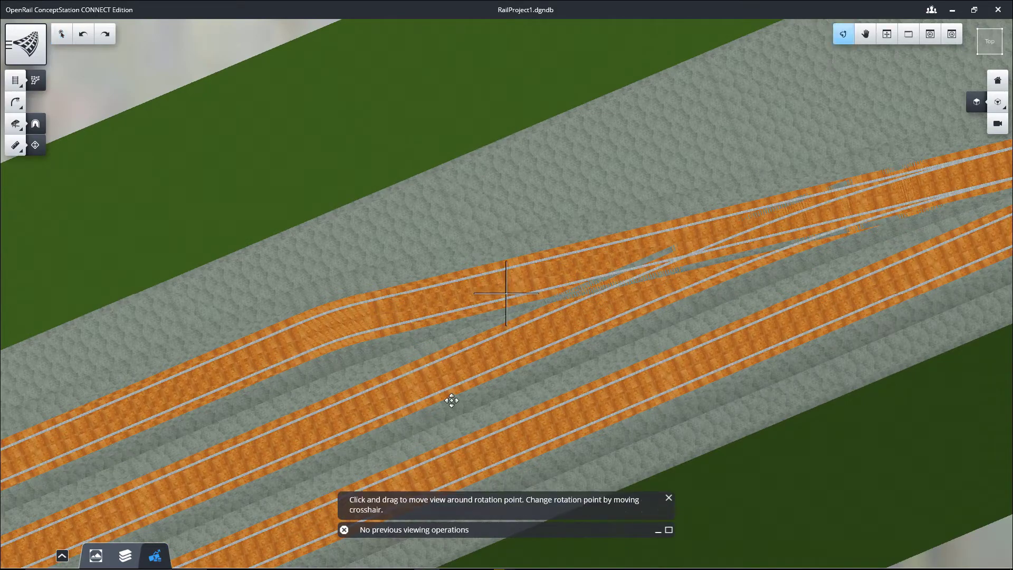
drag(380, 413, 643, 288)
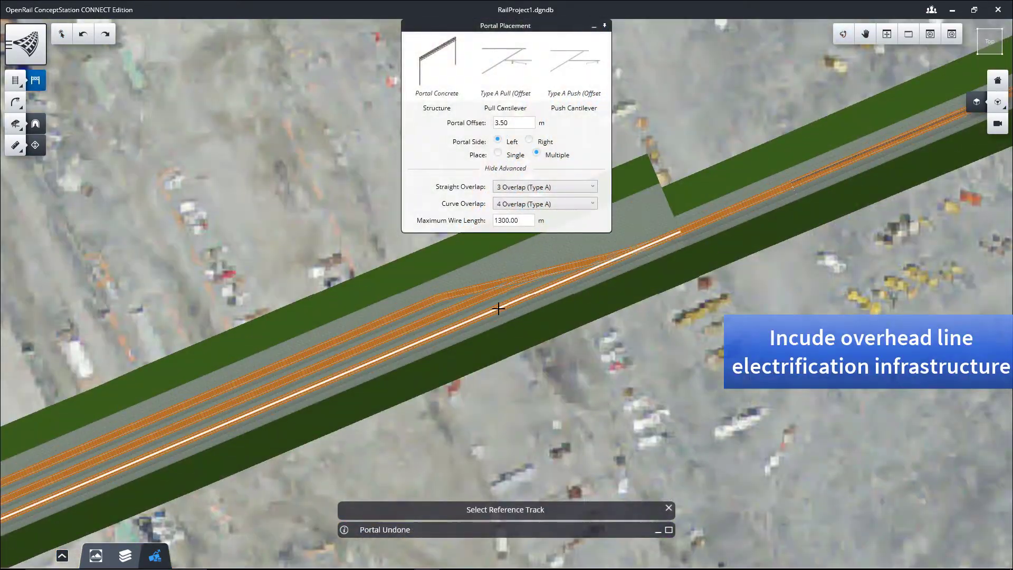
click(491, 315)
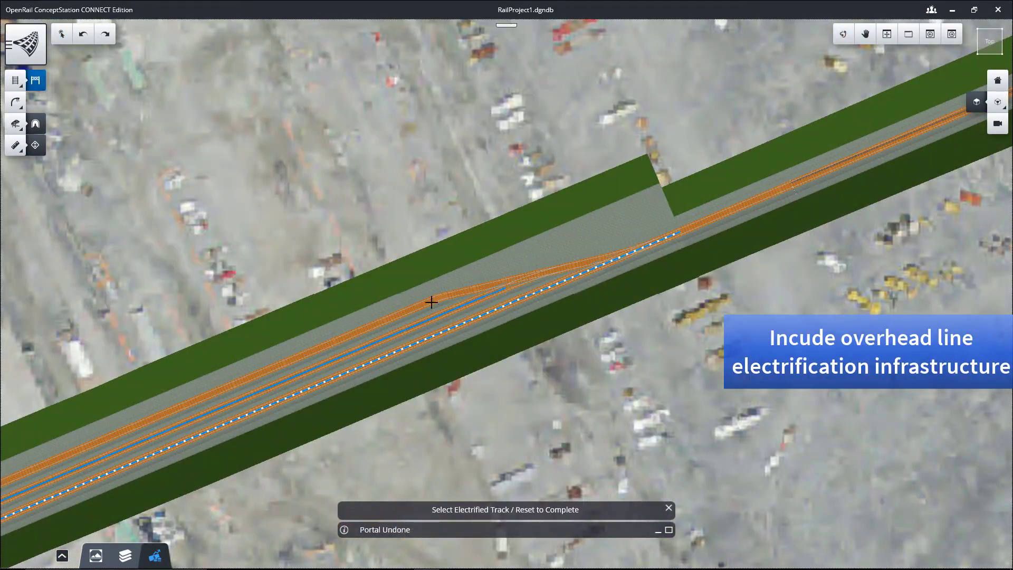
scroll(493, 319, down, 5)
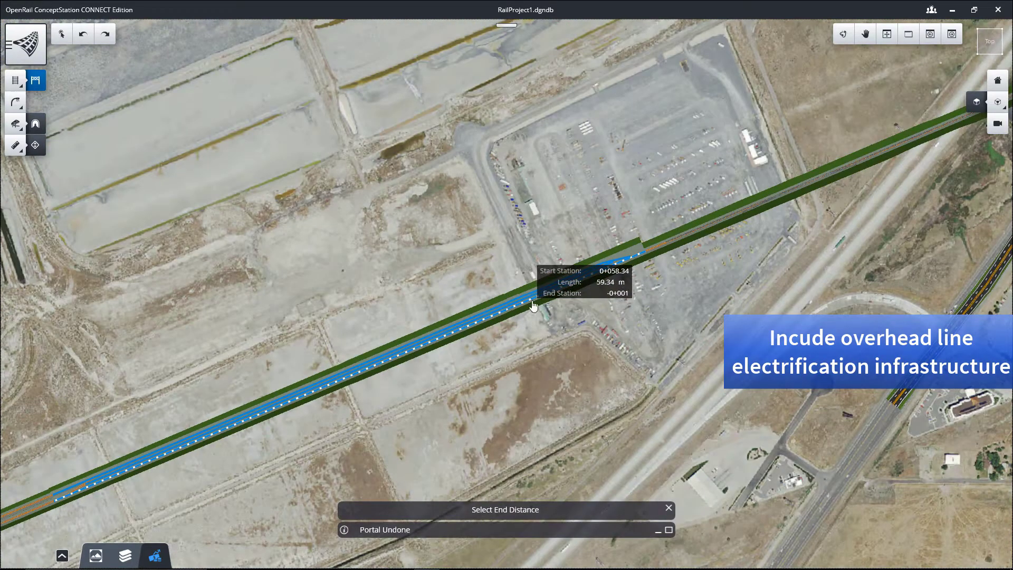
scroll(104, 490, up, 5)
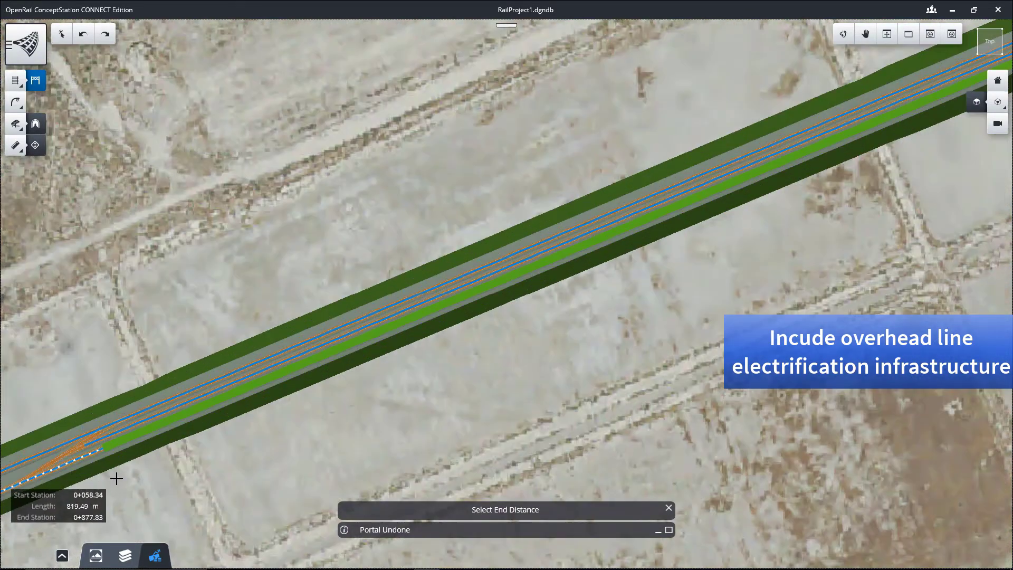
click(111, 482)
middle_drag(907, 159, 533, 370)
middle_drag(860, 213, 369, 385)
scroll(662, 220, up, 4)
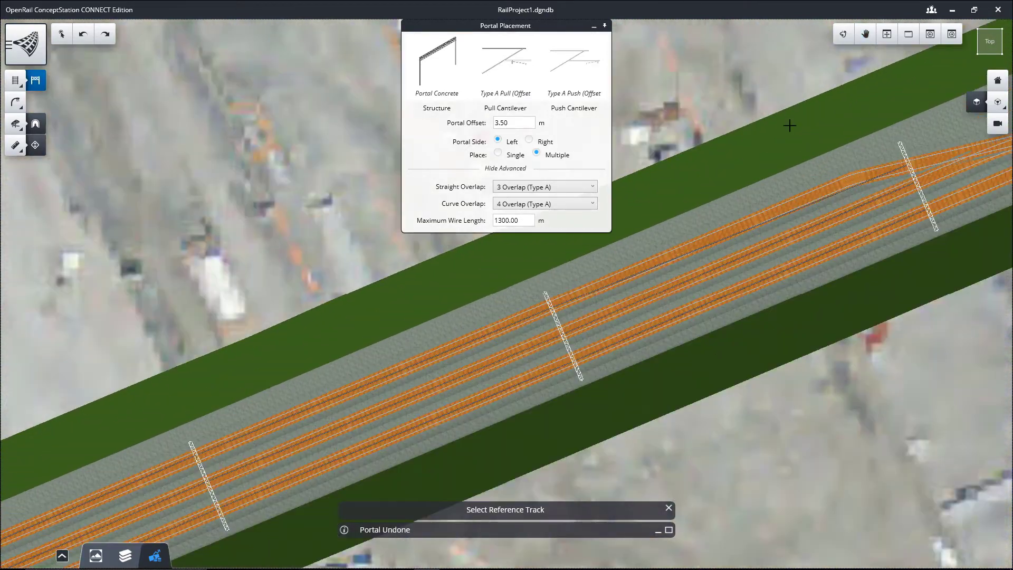
click(62, 34)
Step: String an overhead wire from the cantilever of the mast beside the turnout to a cantilever on the adjacent portal
scroll(444, 227, down, 3)
scroll(672, 176, up, 6)
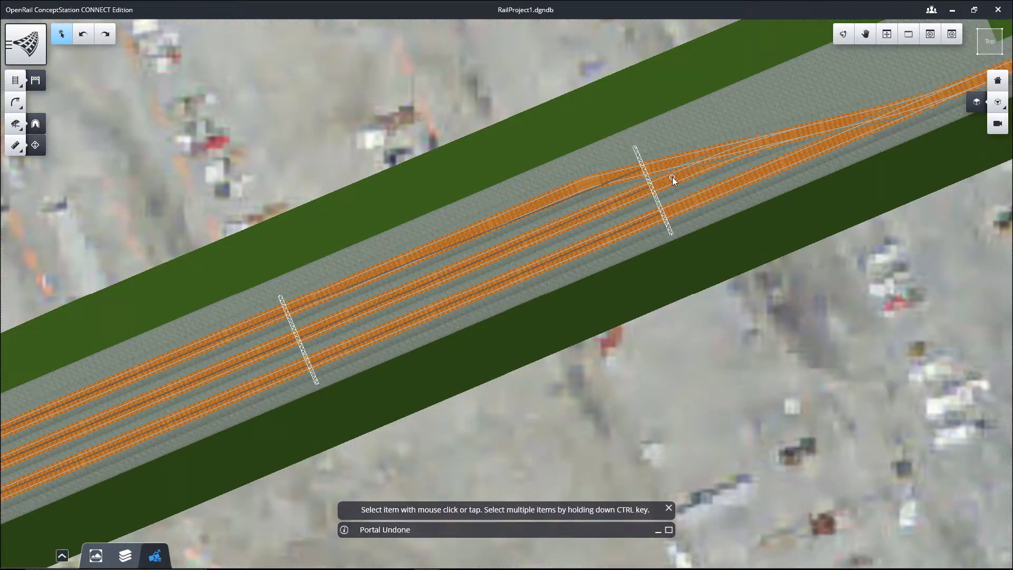
shift+middle_drag(549, 333, 735, 231)
drag(734, 230, 599, 228)
right_click(599, 224)
scroll(420, 284, down, 2)
drag(671, 204, 314, 421)
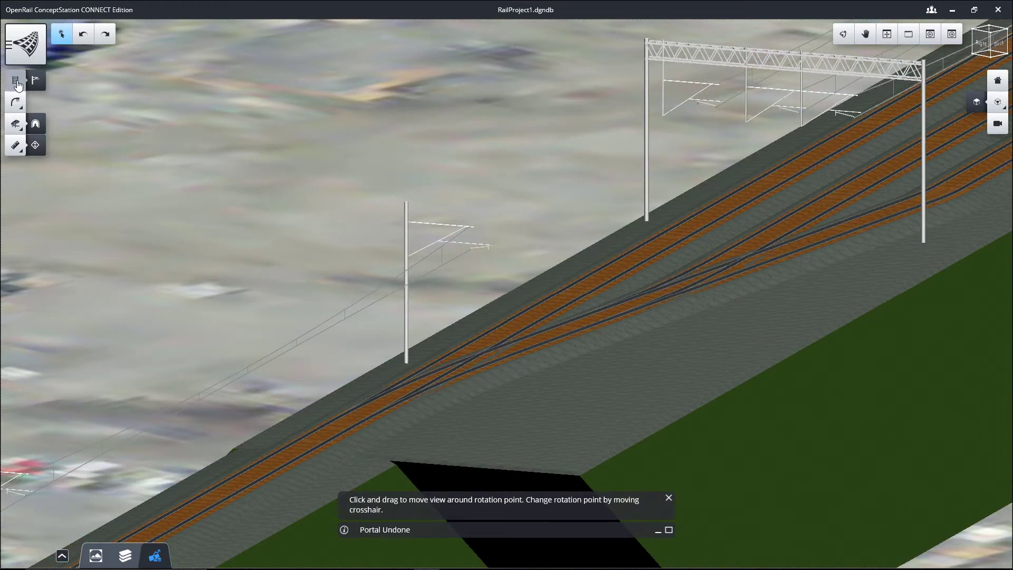
click(16, 82)
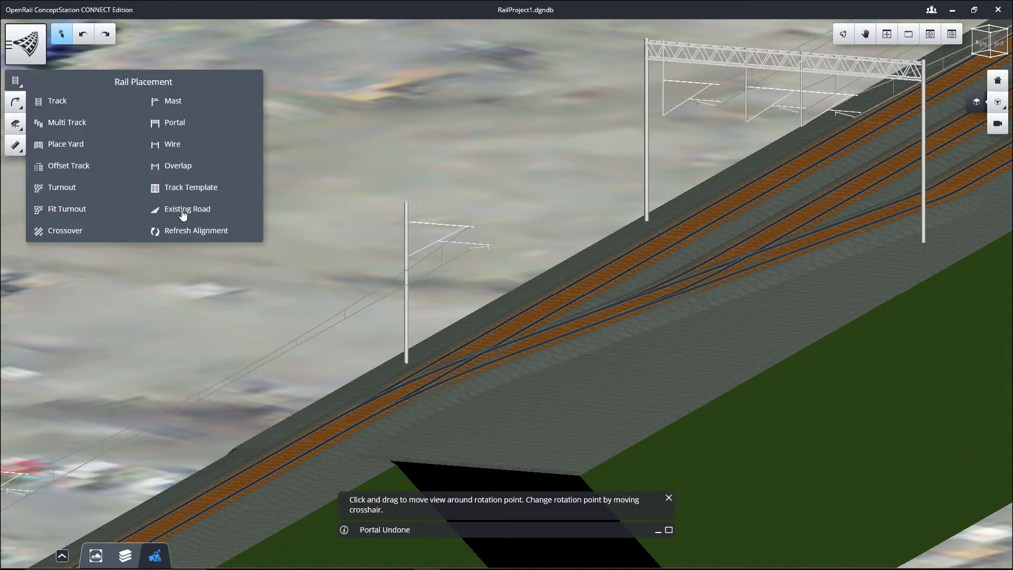
click(185, 148)
scroll(545, 165, up, 3)
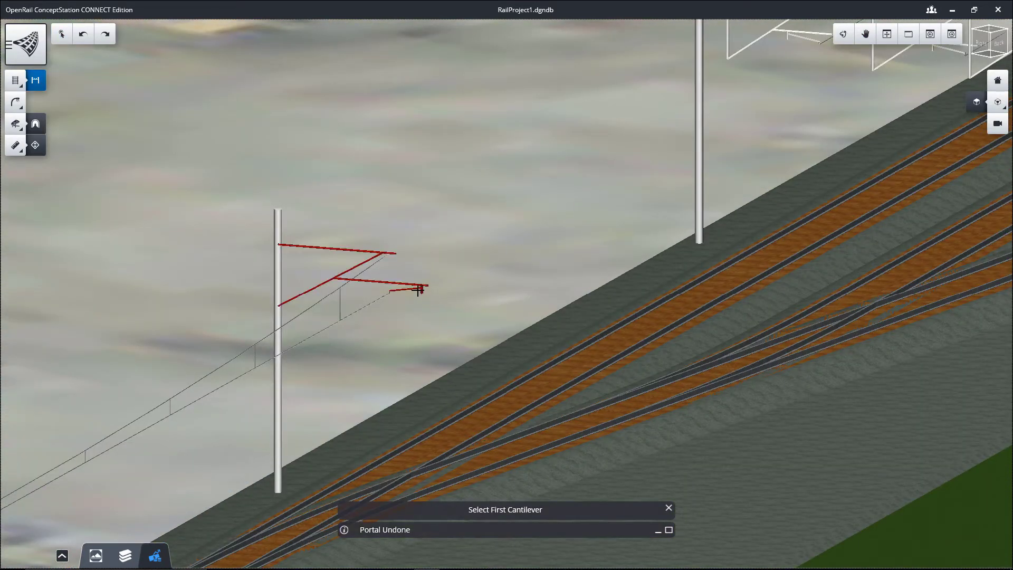
scroll(403, 320, down, 3)
click(631, 156)
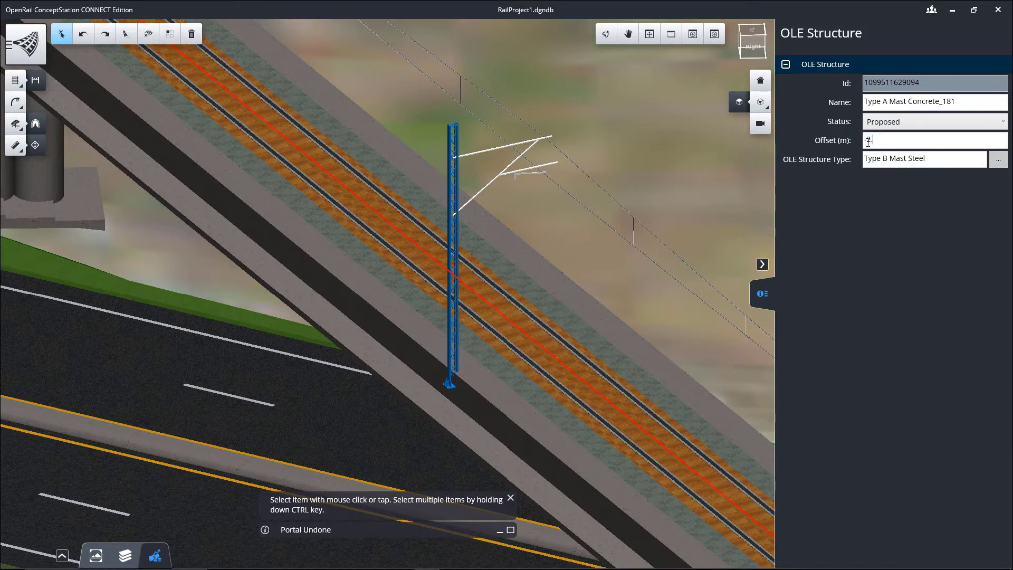
Step: Apply a new offset to the selected Type B Mast Steel on the bridge
key(Return)
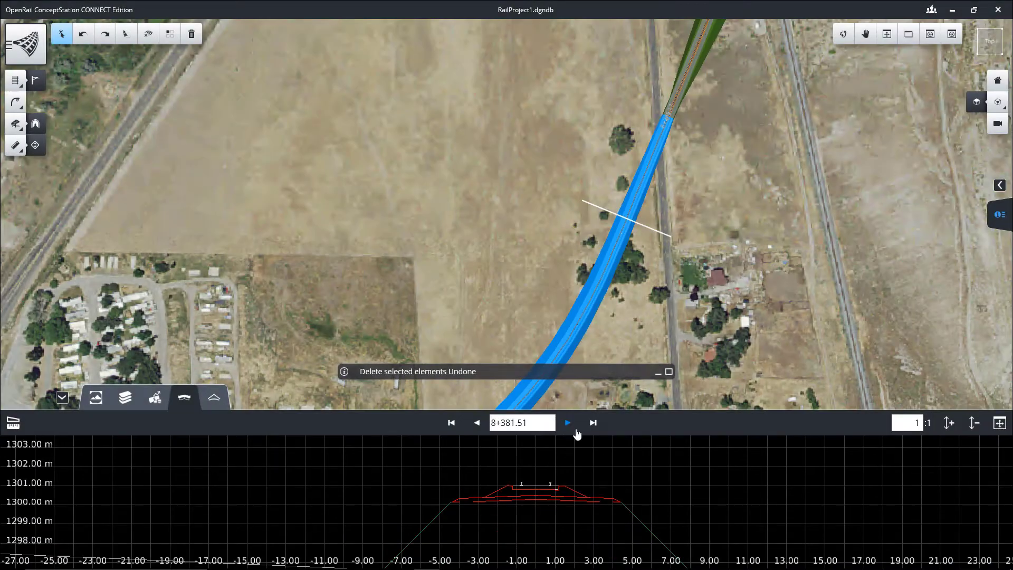
Step: Step forward through the track's cross sections along the horizontal curve, starting at station 8+381.51, to inspect the applied cant
click(569, 423)
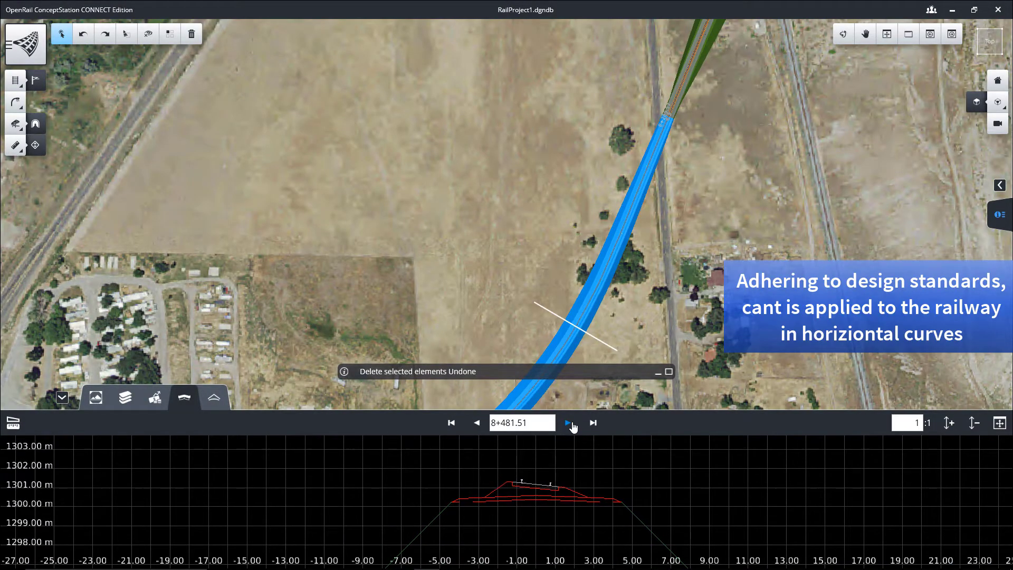
scroll(518, 483, up, 2)
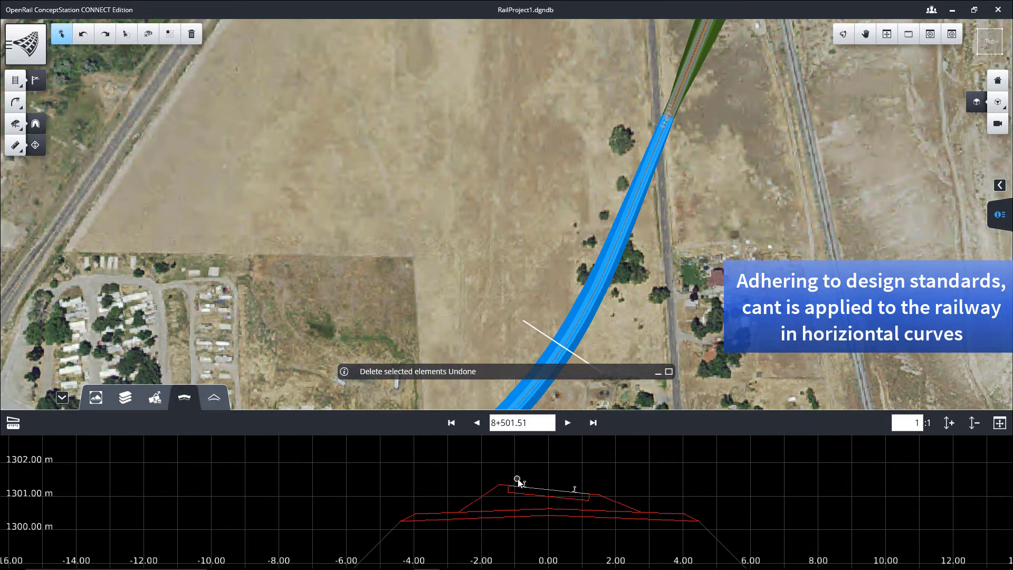
click(568, 424)
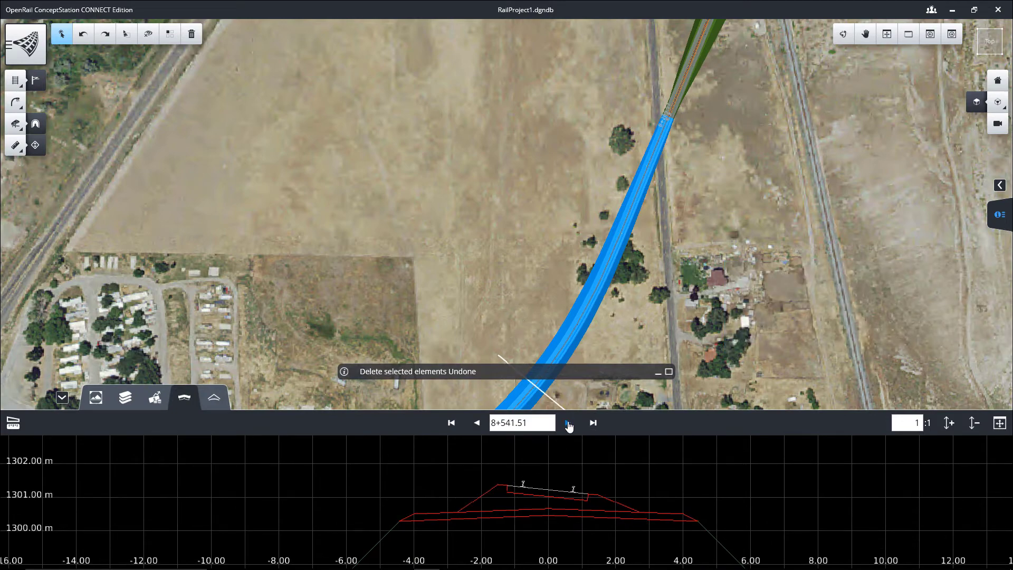
click(569, 424)
scroll(679, 273, down, 5)
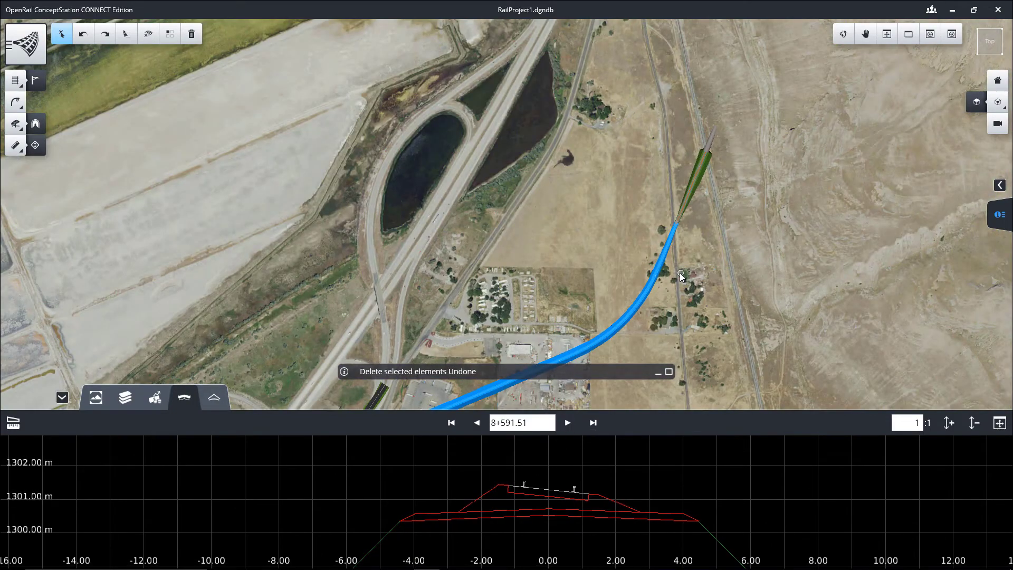
click(563, 422)
click(564, 422)
click(565, 423)
click(566, 422)
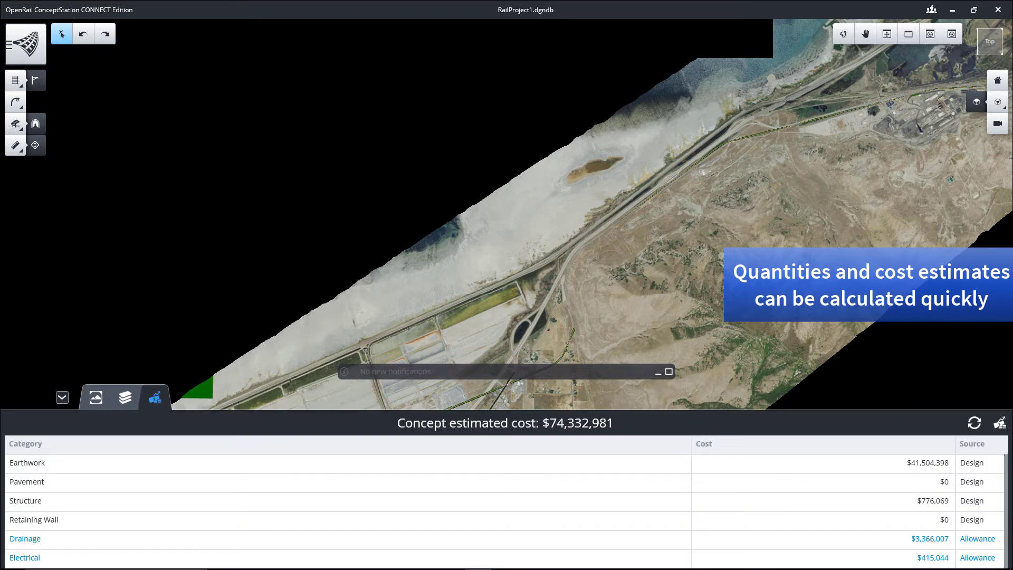
Step: Review the concept cost estimate by category and the detailed quantities and cost report, down to the rail items
scroll(736, 538, down, 2)
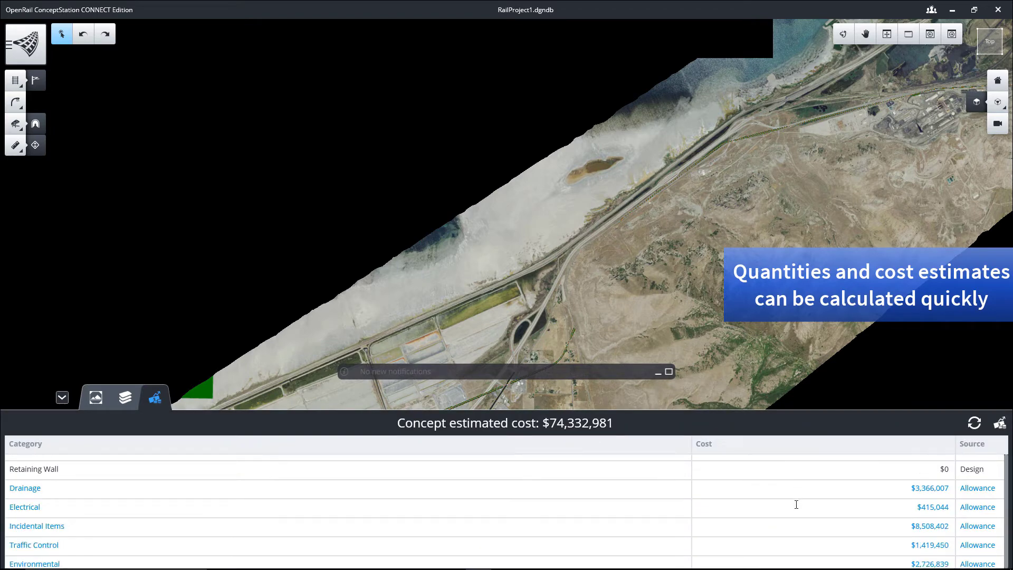
click(999, 422)
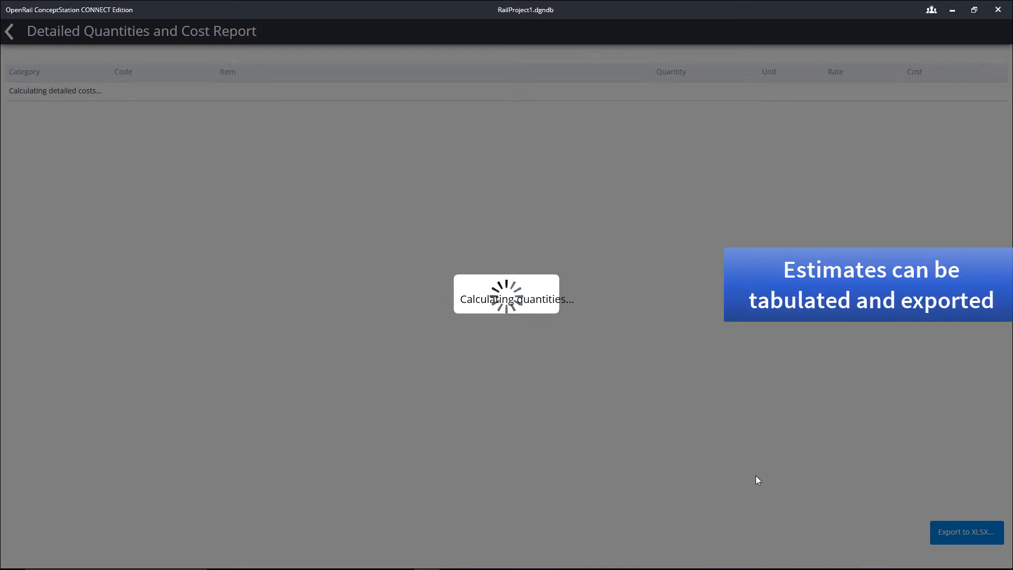
scroll(289, 192, down, 4)
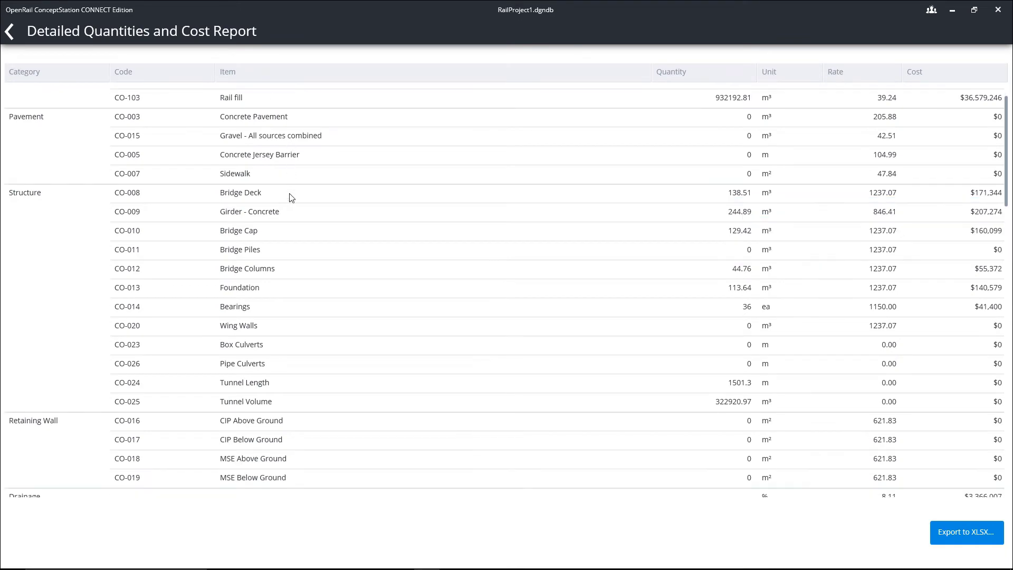
scroll(285, 218, down, 7)
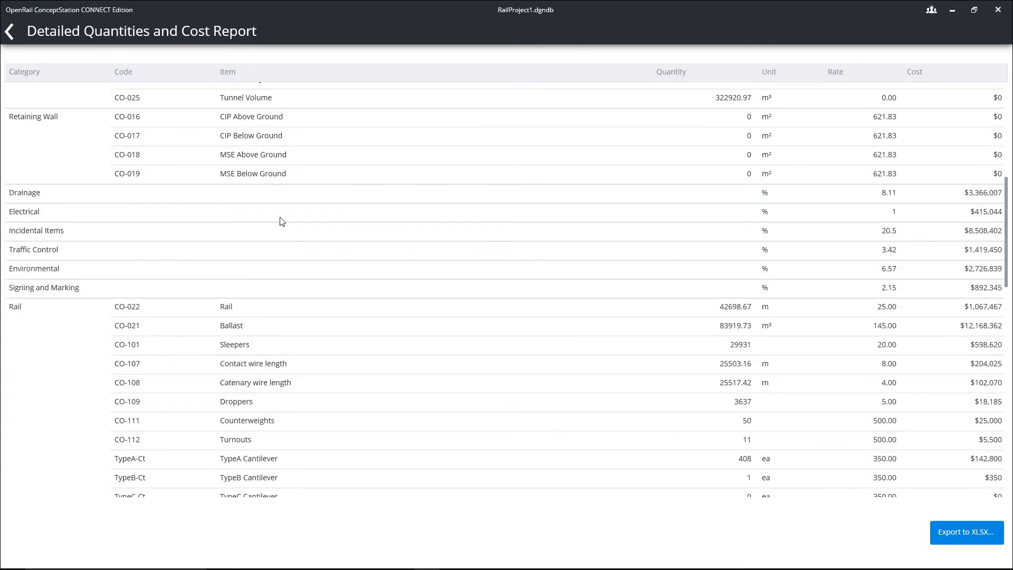
scroll(281, 221, down, 5)
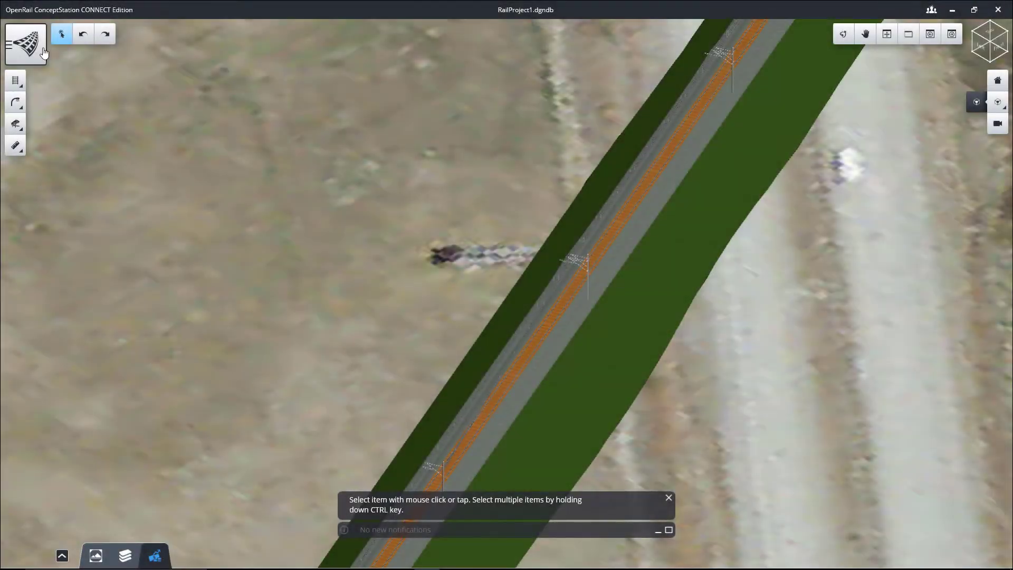
Step: Switch the project from conceptual design to the Visualize mode
click(26, 44)
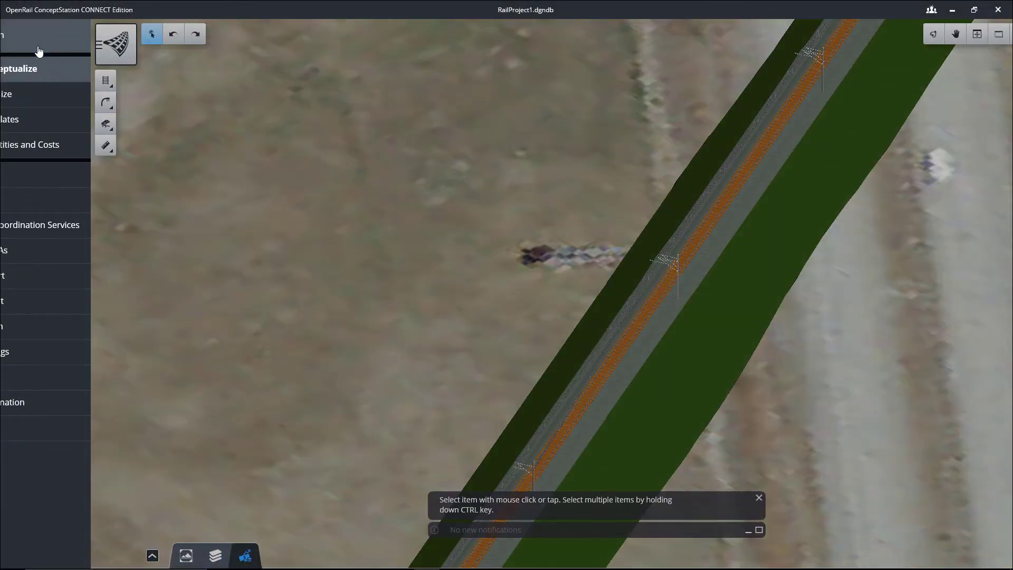
click(52, 95)
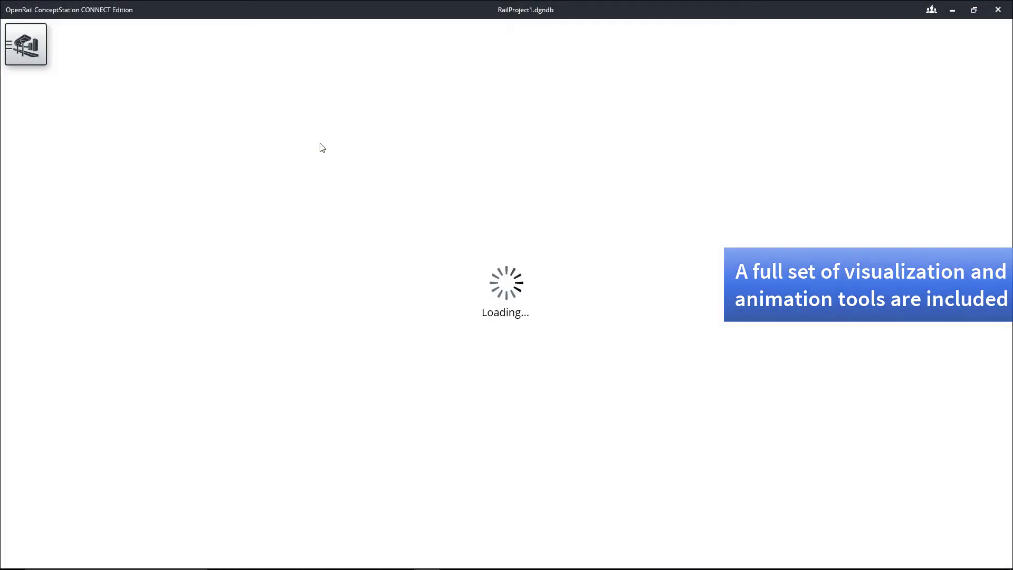